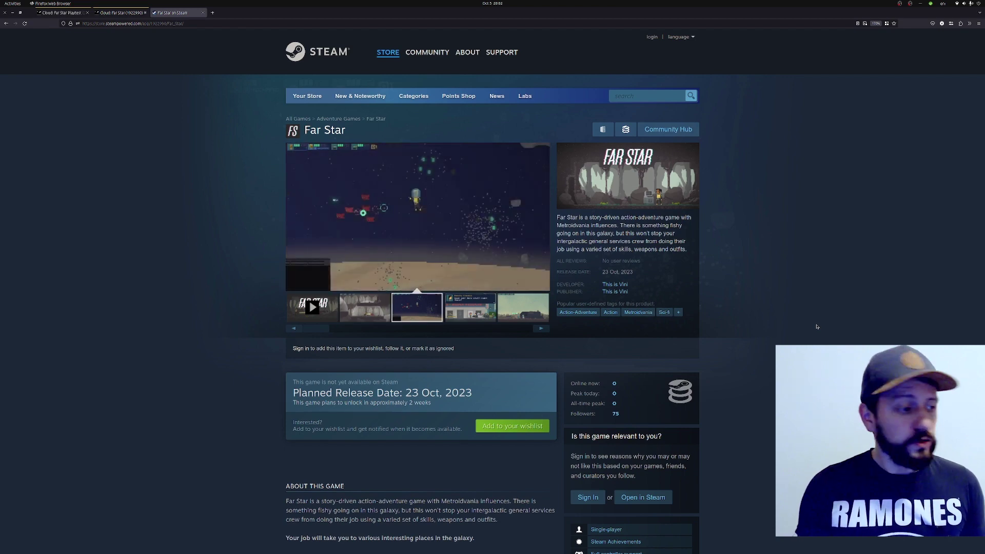
Step: Switch to the 'Cloud: Far Star Playtest' tab, showing the 20000000-byte quota and 10 files per user
left_click(46, 12)
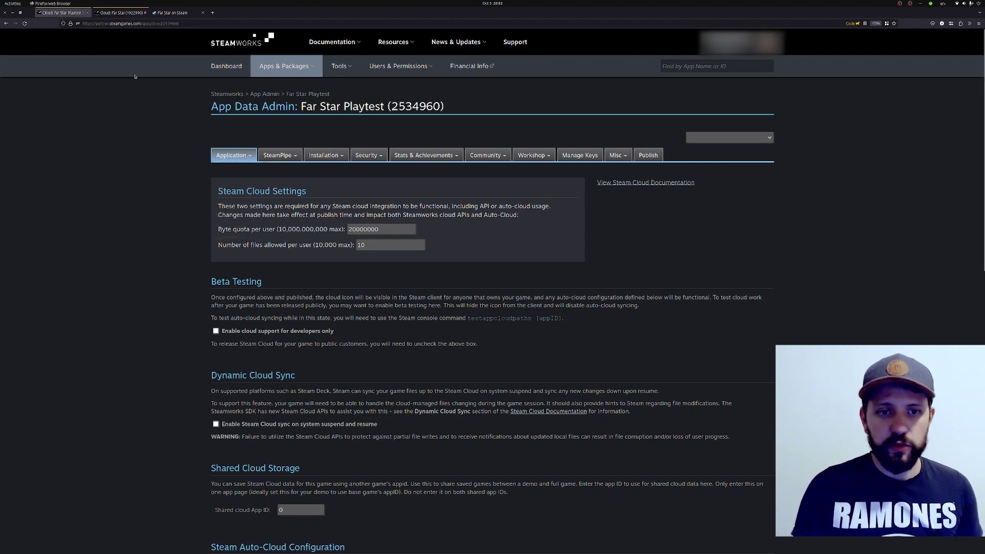
mouse_move(230, 160)
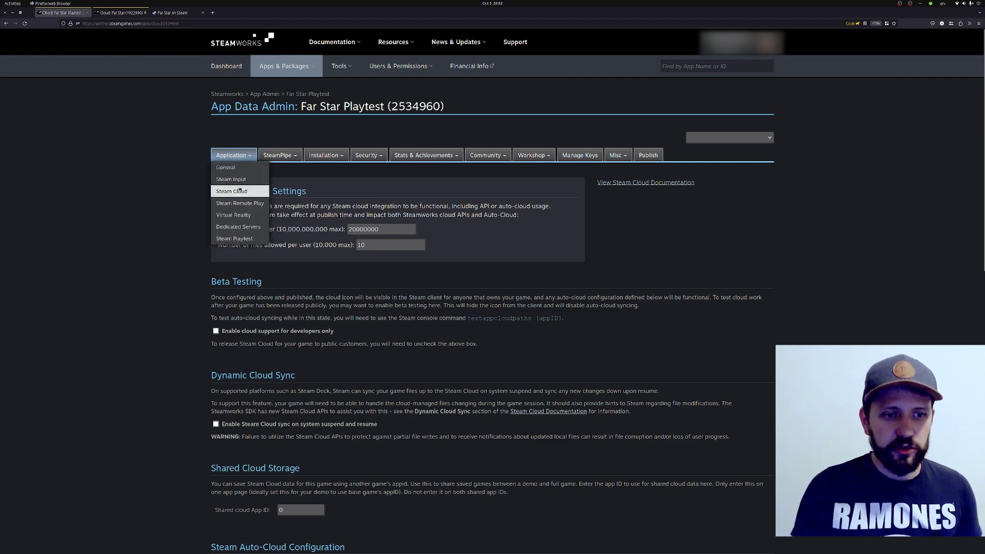
scroll(292, 184, "down", 1)
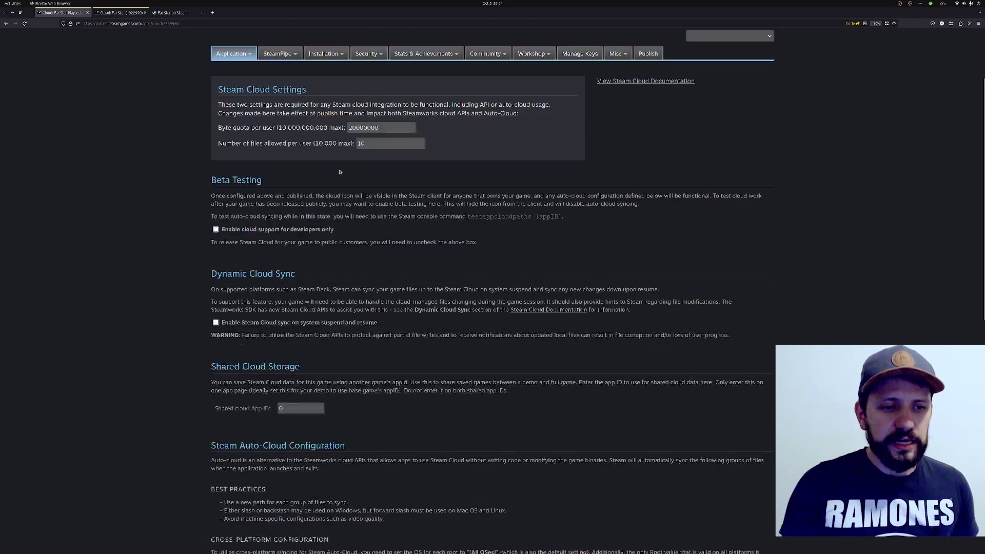
scroll(340, 165, "down", 2)
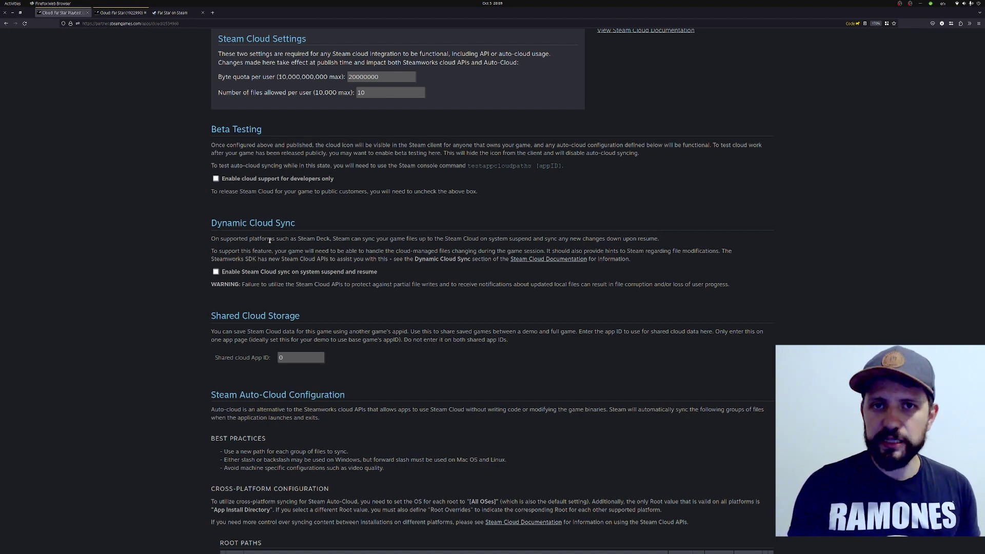
scroll(256, 221, "down", 3)
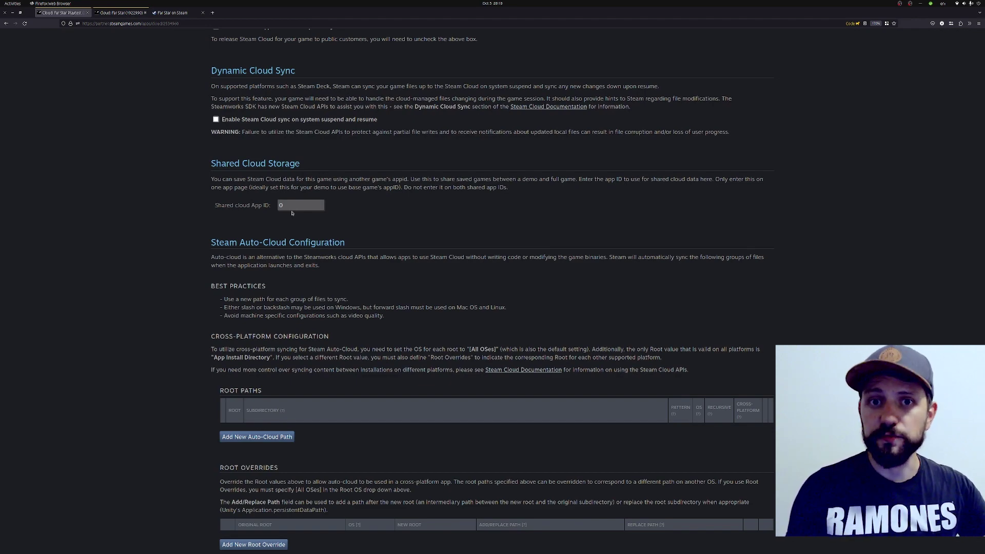
scroll(291, 213, "down", 2)
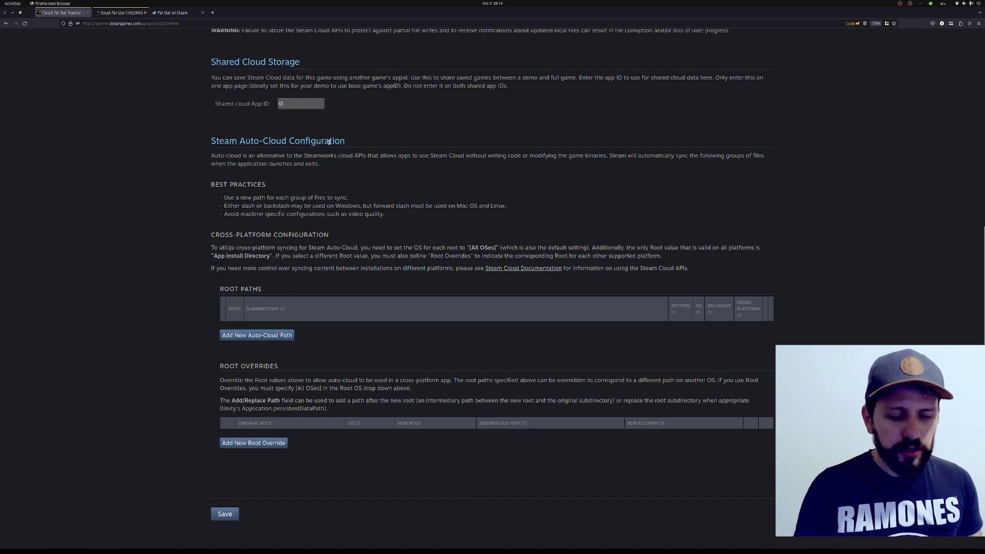
scroll(375, 301, "down", 1)
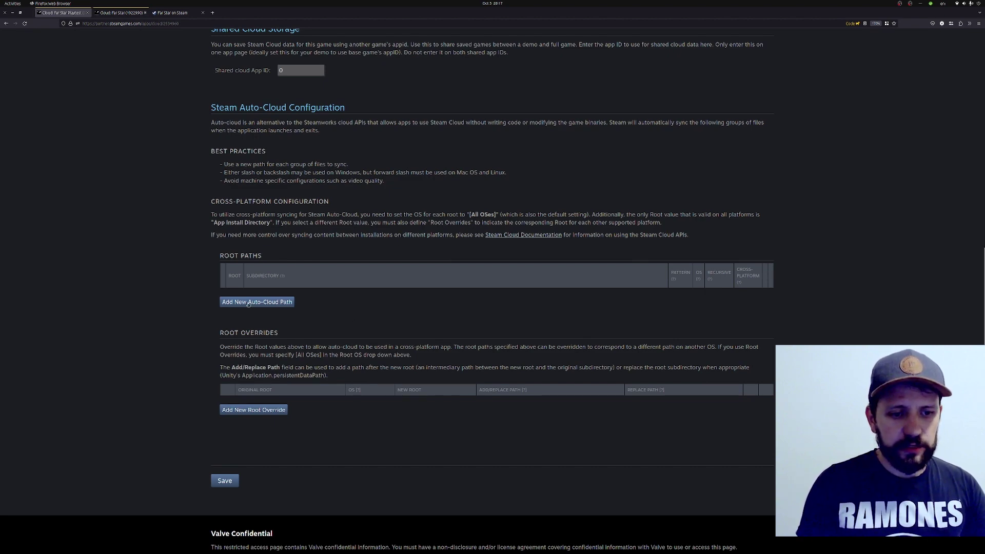
Step: Save the cloud settings and review the App Install Directory / SavesDir root path preview
left_click(224, 481)
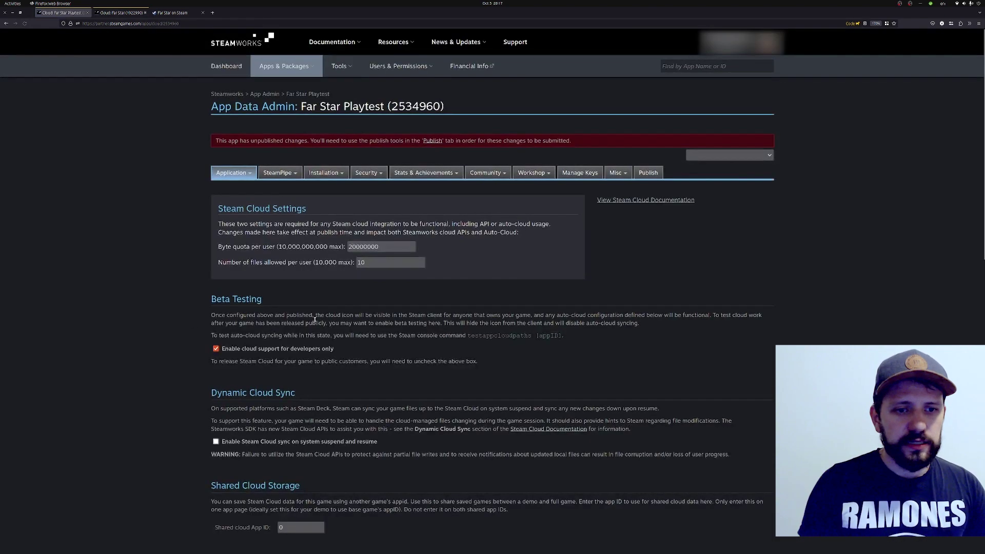
scroll(527, 369, "down", 10)
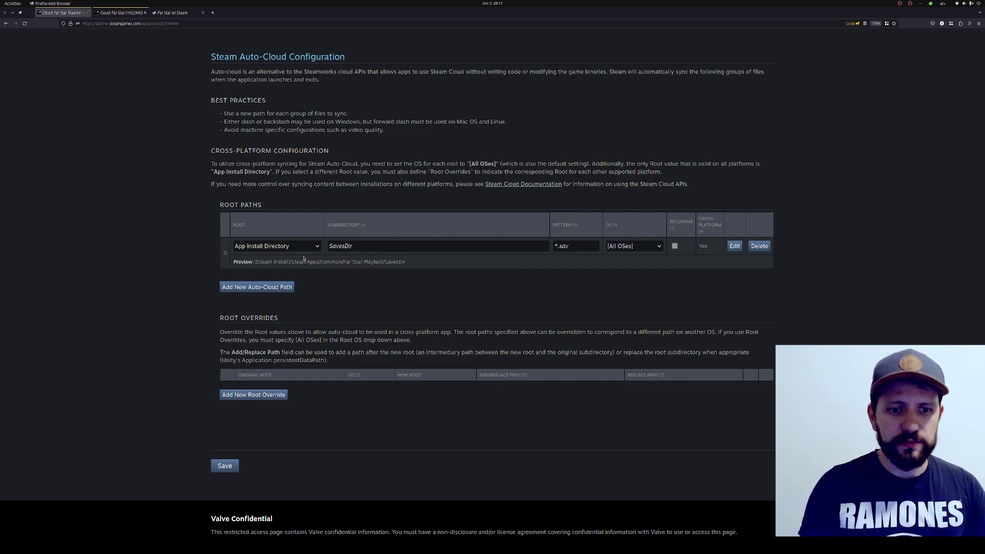
left_click_drag(255, 262, 385, 262)
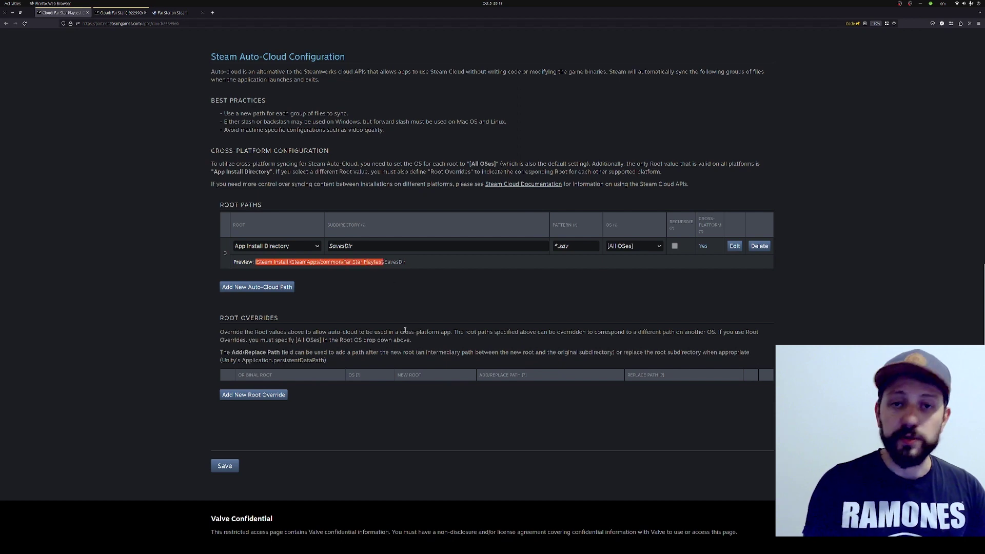
double_click(394, 261)
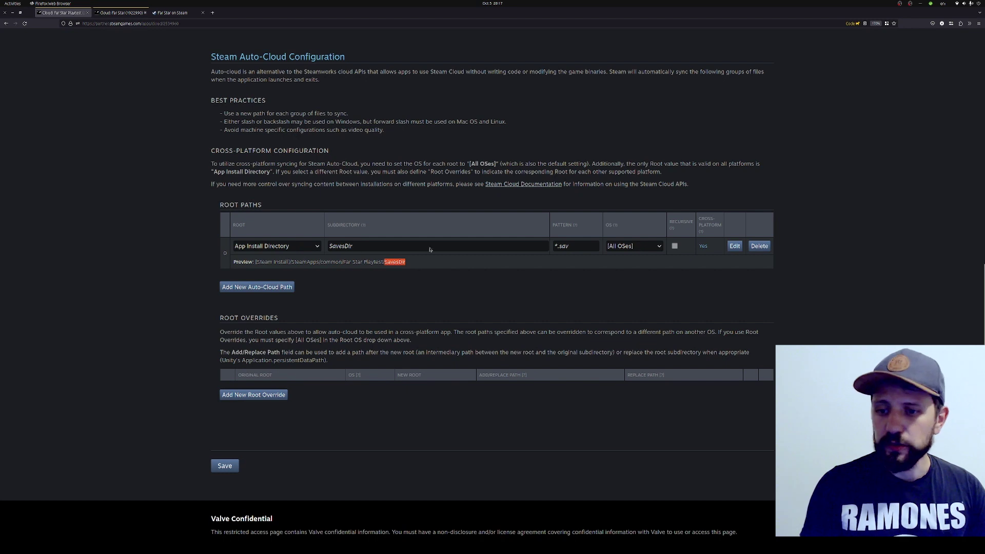
Step: Edit the root path, changing its subdirectory from SavesDir to saves
left_click(735, 246)
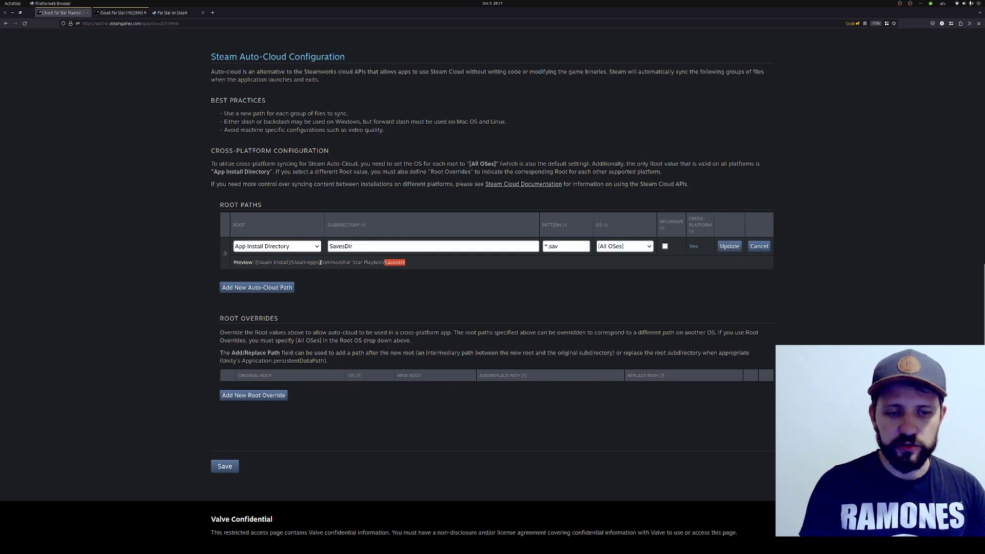
double_click(341, 246)
type("saves")
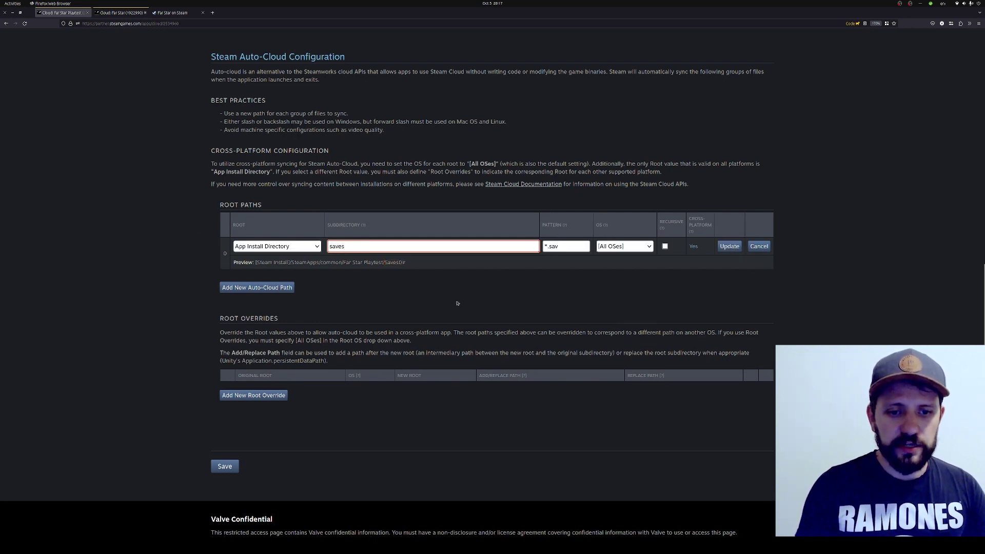
left_click(433, 262)
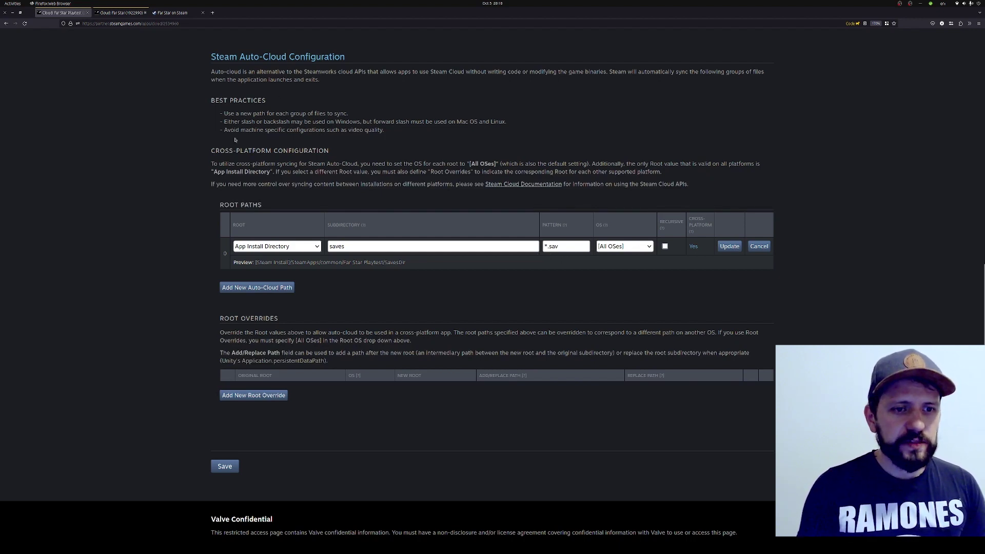
Step: Review the tip against machine-specific configurations and open the Steam Cloud documentation
left_click_drag(389, 132, 208, 134)
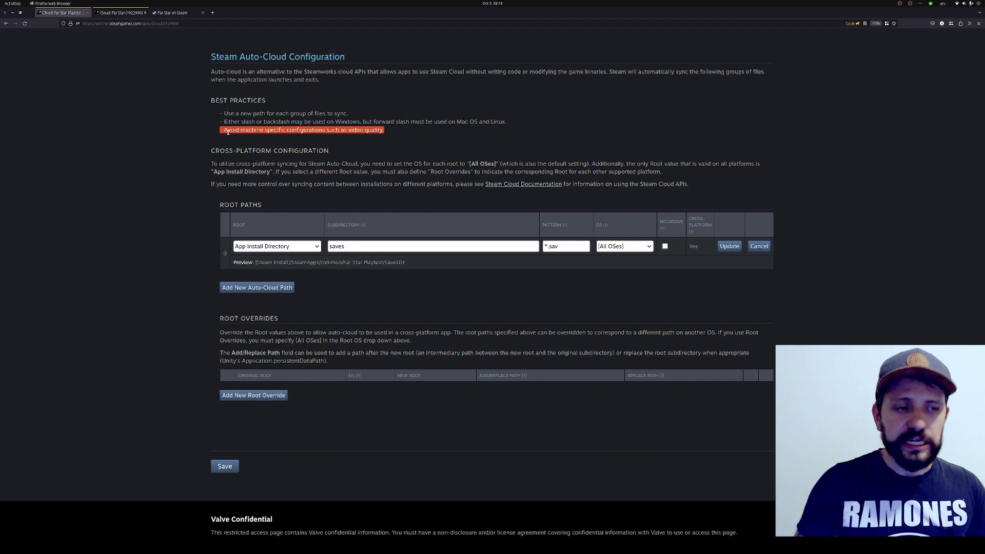
left_click(228, 132)
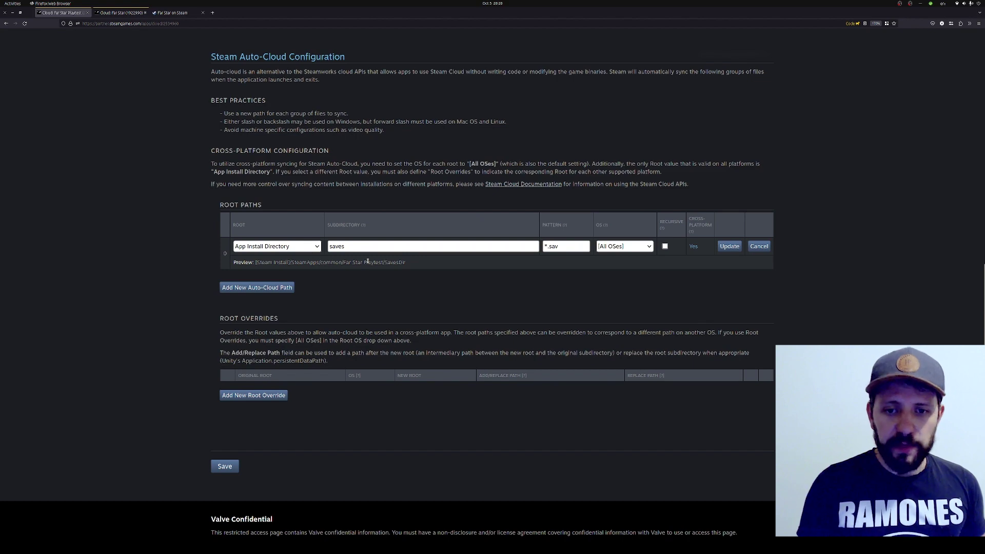
scroll(514, 184, "up", 2)
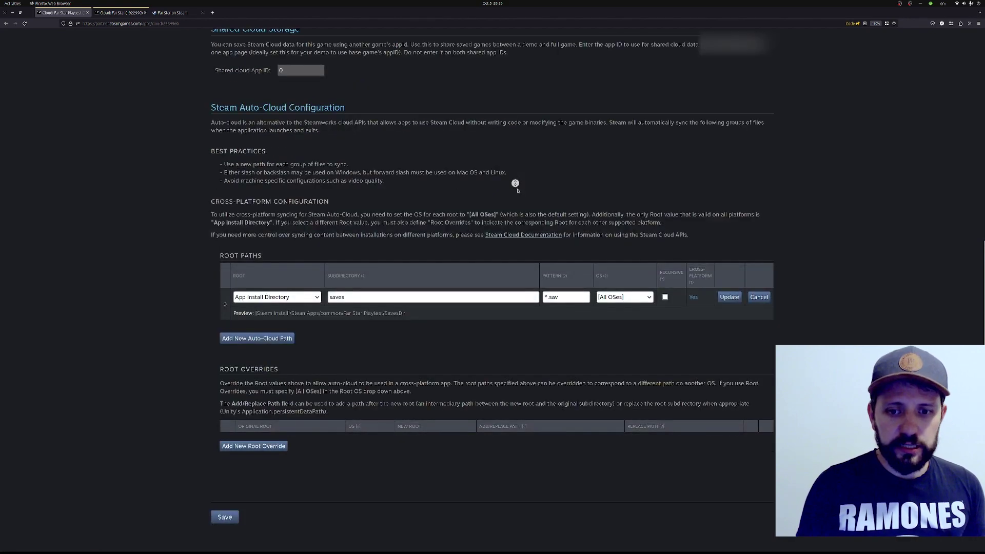
scroll(521, 195, "down", 1)
left_click(521, 199)
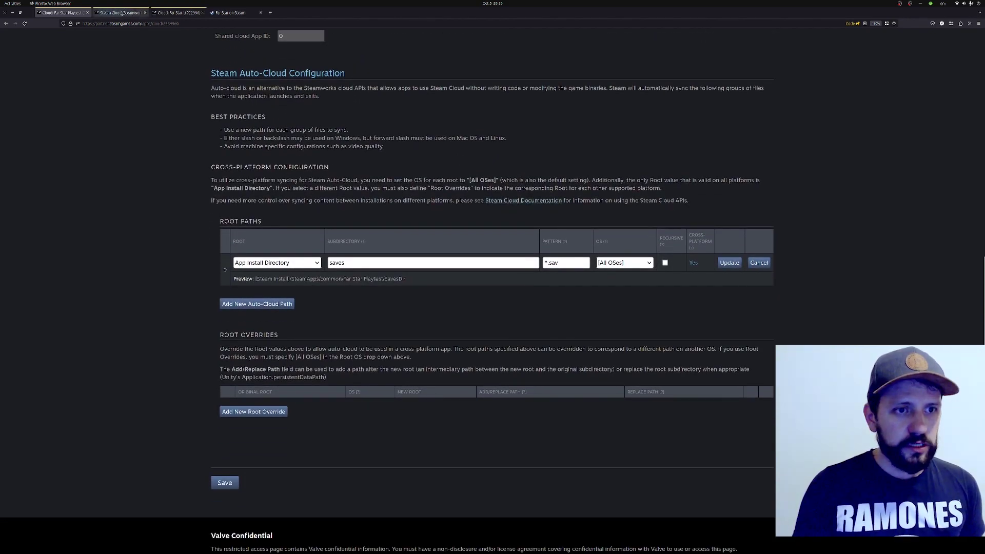
Step: Find the {64BitSteamID} special path value in the docs, then return to the cloud settings
scroll(298, 200, "down", 10)
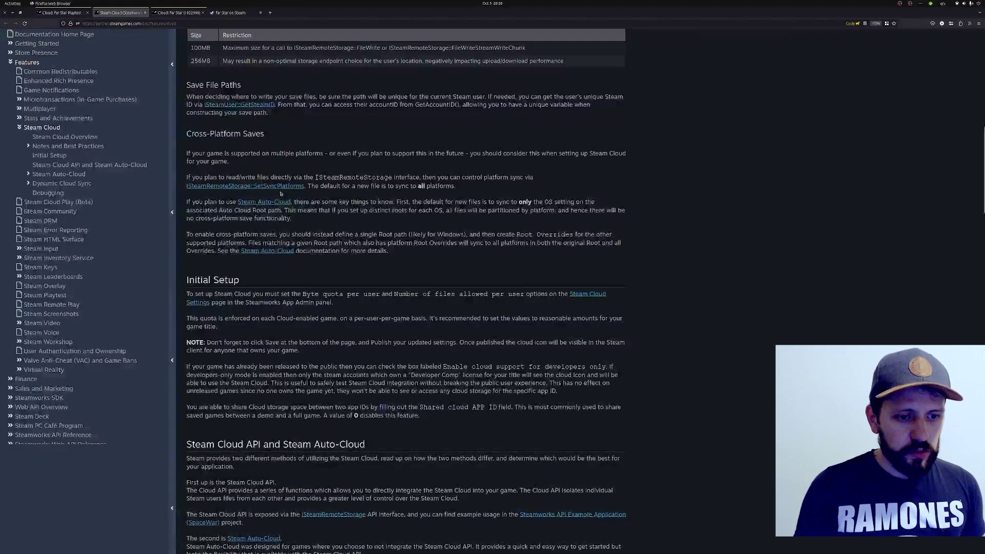
scroll(280, 191, "down", 10)
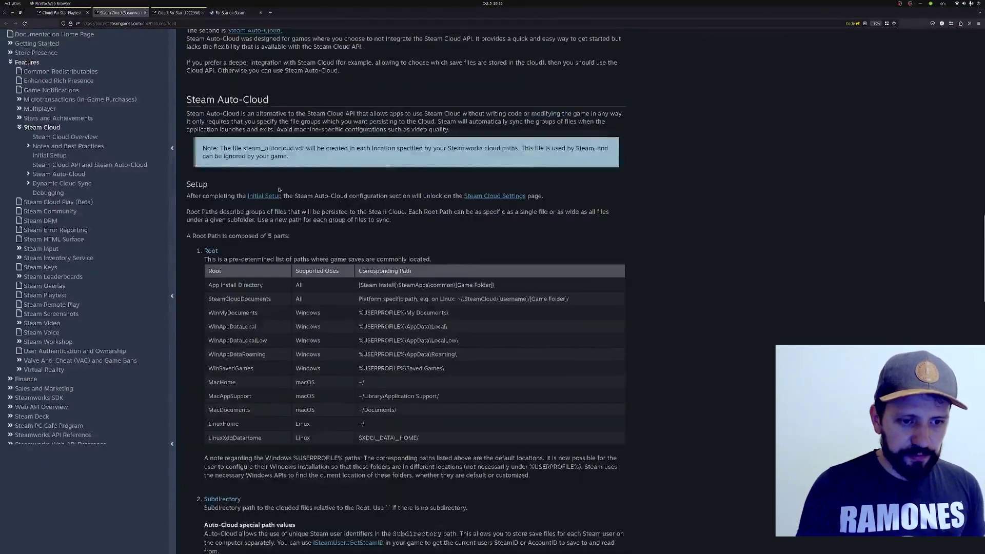
scroll(281, 188, "down", 1)
mouse_move(206, 132)
left_mouse_down()
mouse_move(575, 149)
mouse_move(511, 282)
mouse_move(208, 131)
left_mouse_up()
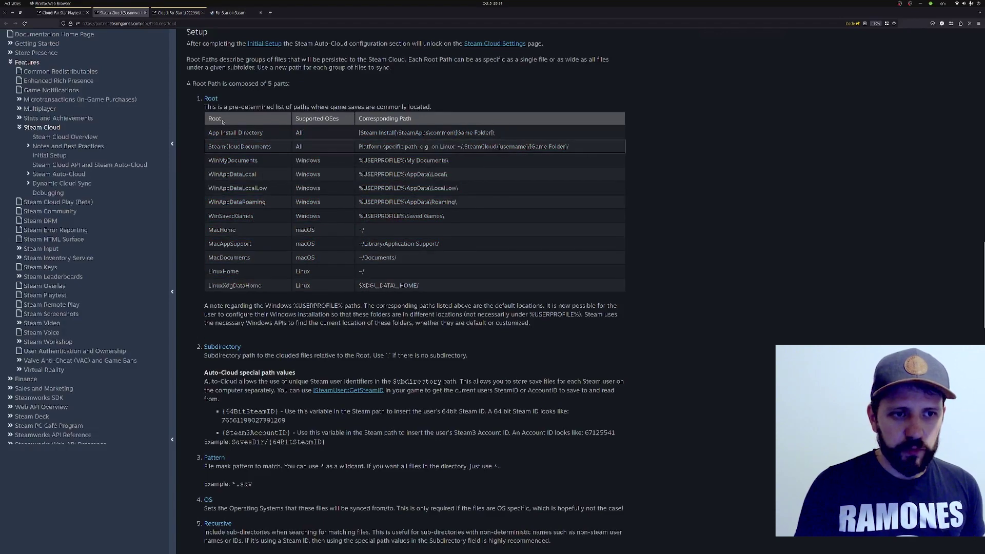
scroll(288, 250, "down", 3)
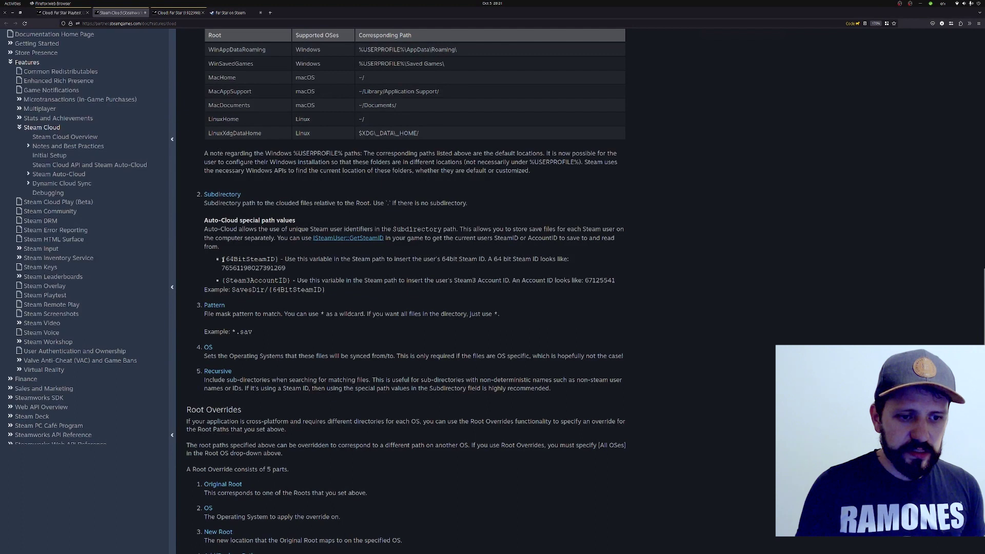
left_click_drag(223, 260, 278, 260)
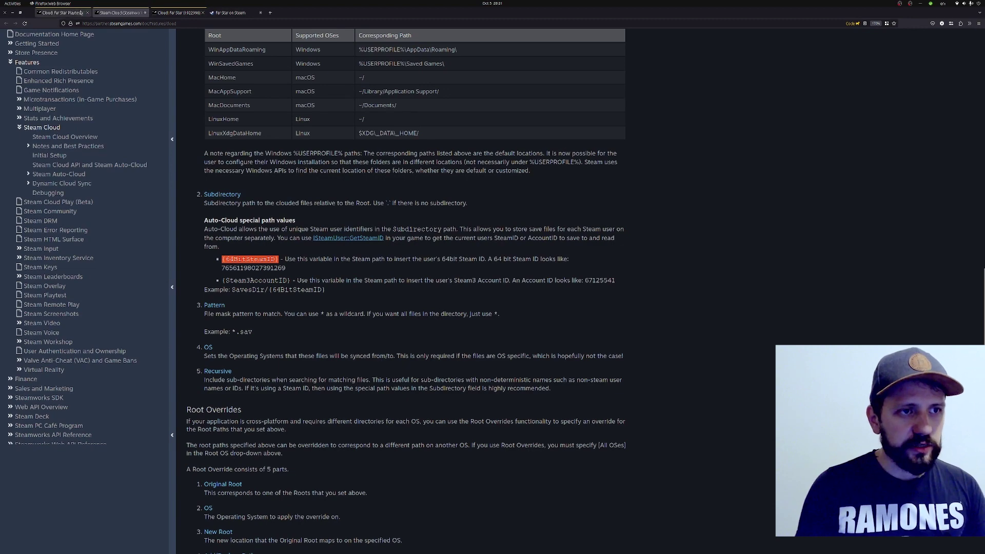
left_click(60, 12)
Step: Append {64BitSteamID} so the subdirectory reads saves/{64BitSteamID}, and update the root path
left_click(355, 263)
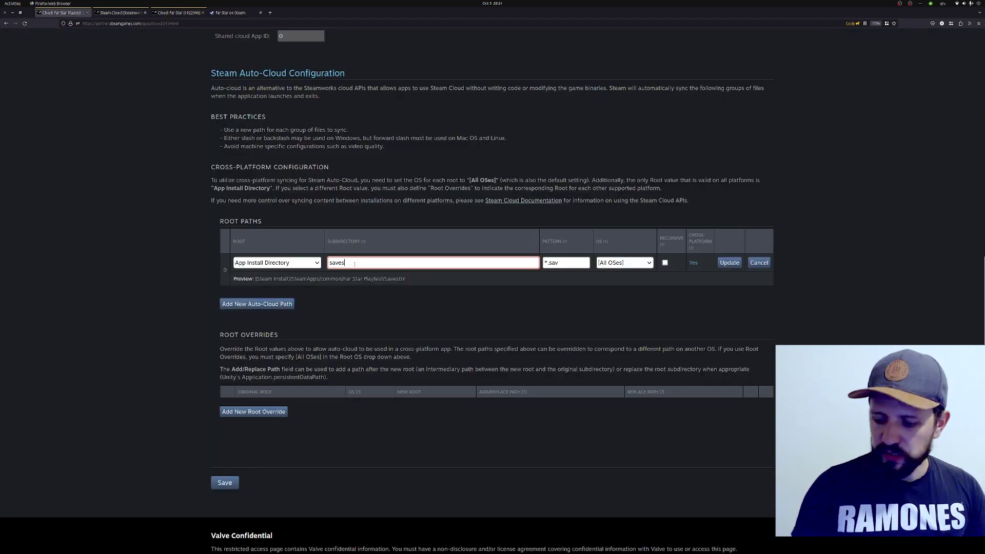
type("/{64BitSteamID}")
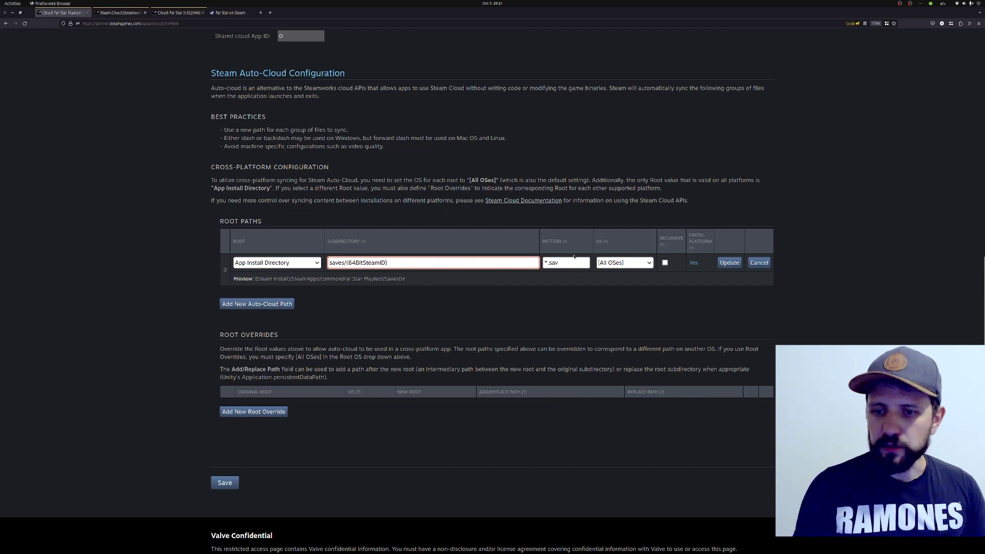
left_click(726, 267)
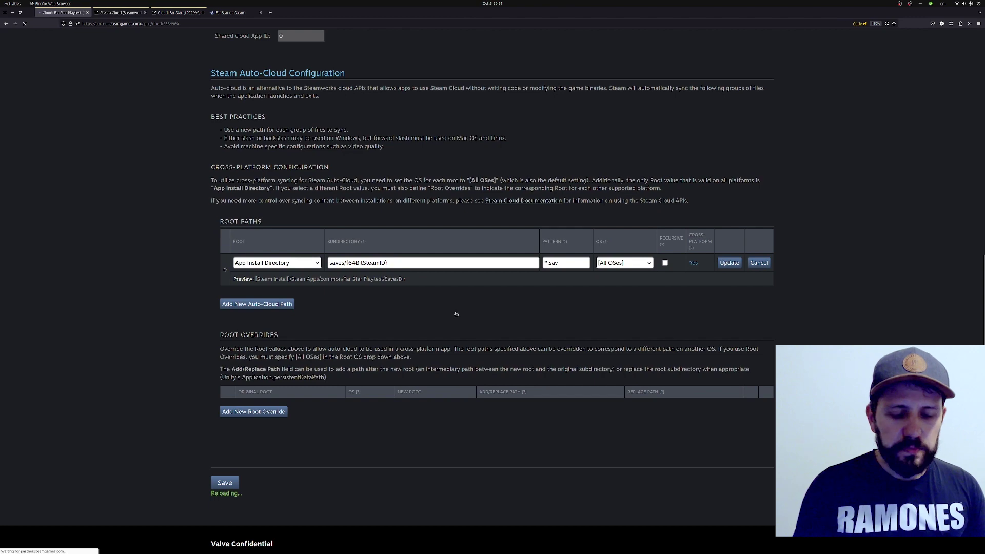
scroll(409, 431, "down", 15)
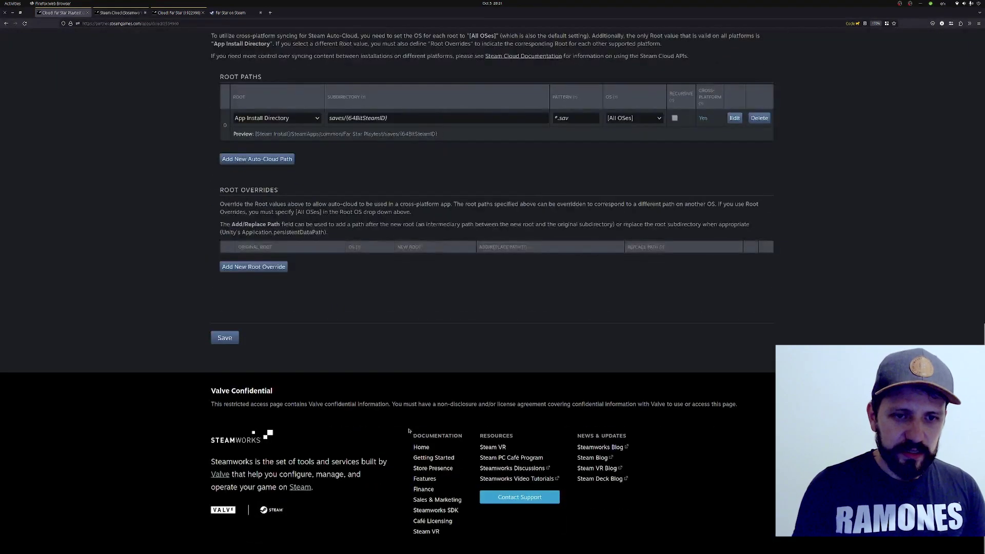
scroll(358, 198, "up", 2)
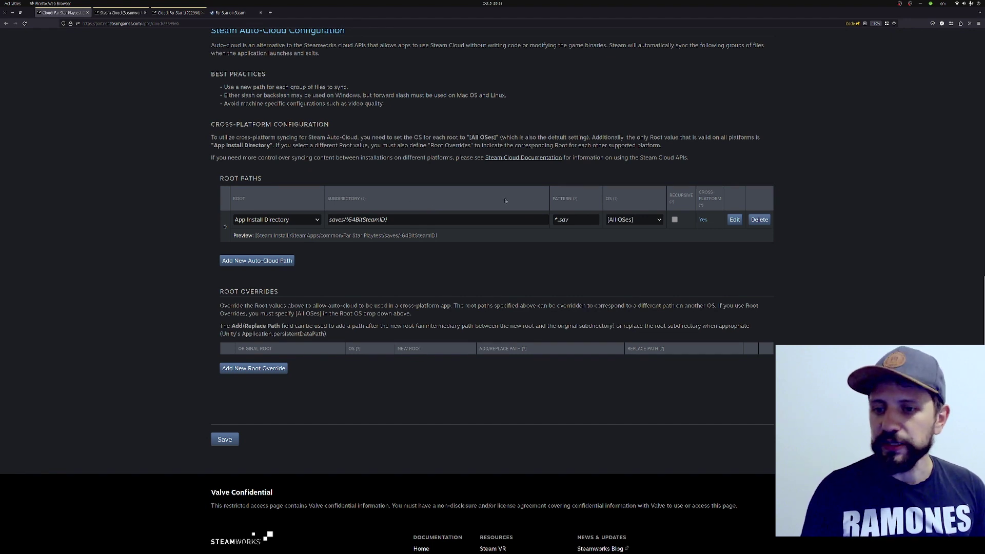
left_click(429, 220)
Step: Set the root to LinuxXdgDataHome and subdirectory to far_star/{64BitSteamID}, keeping [All OSes]
left_click(315, 220)
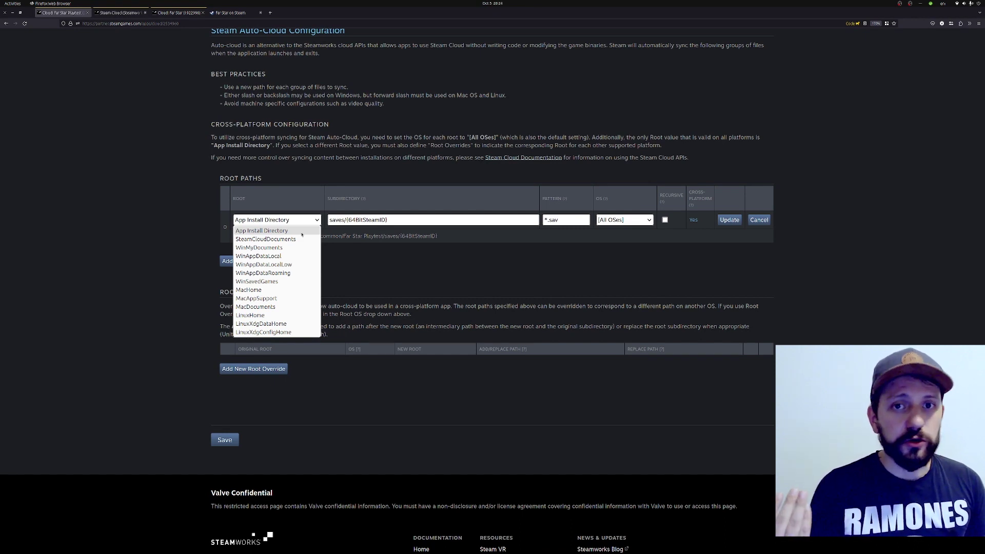
left_click(280, 323)
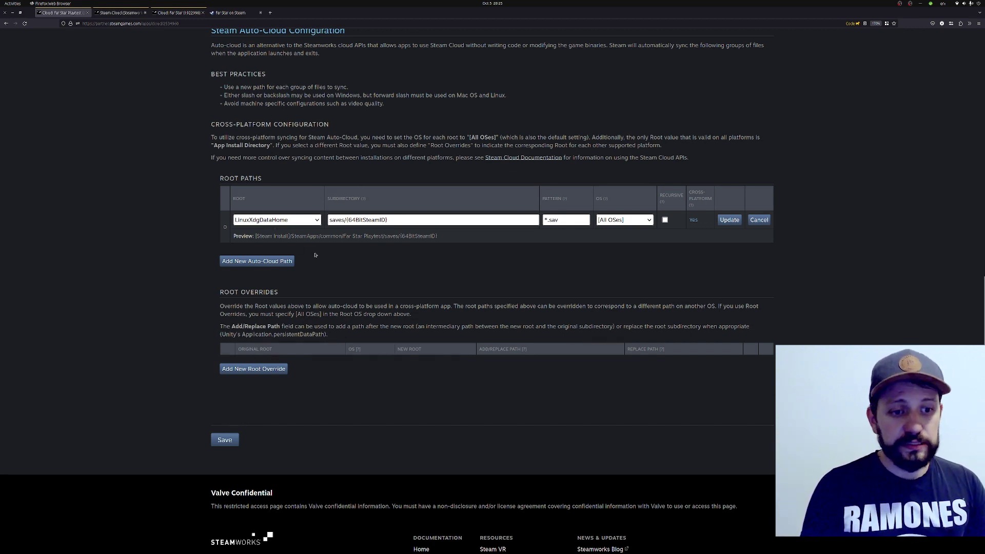
double_click(338, 223)
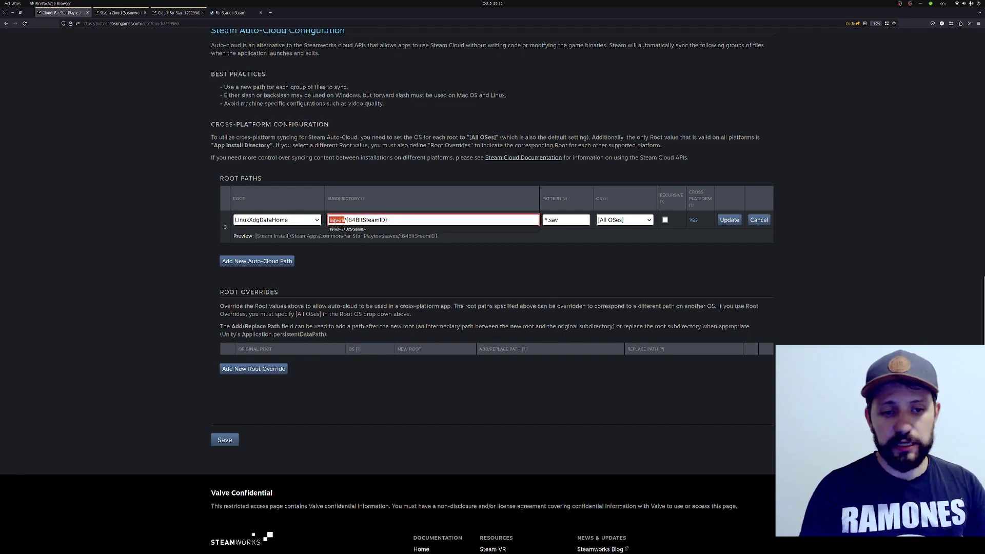
type("far_star")
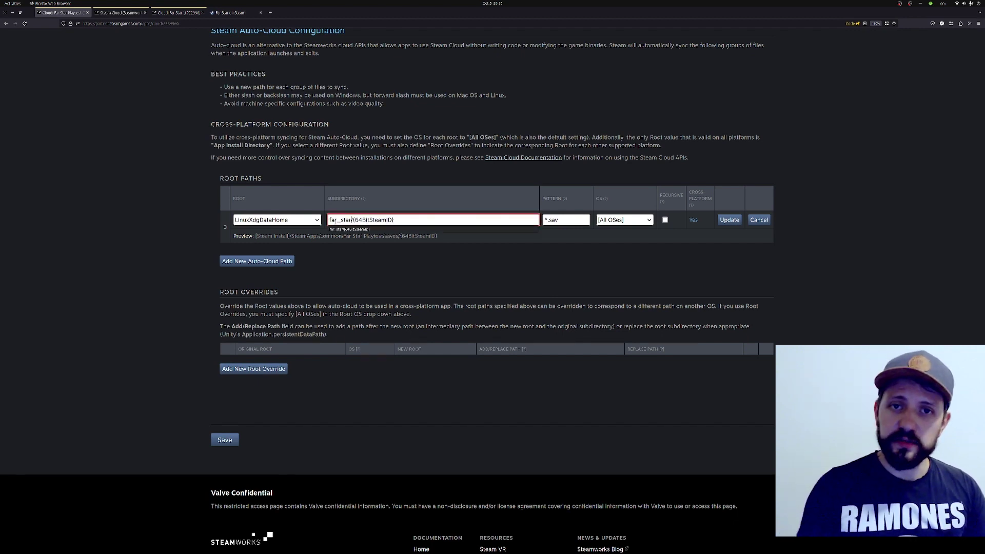
left_click(363, 230)
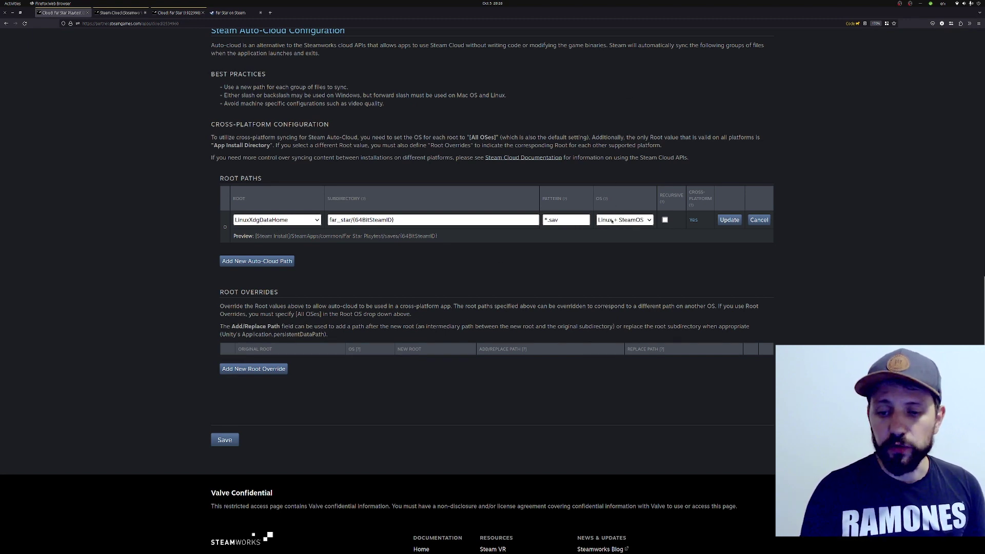
left_click(612, 221)
left_click(615, 231)
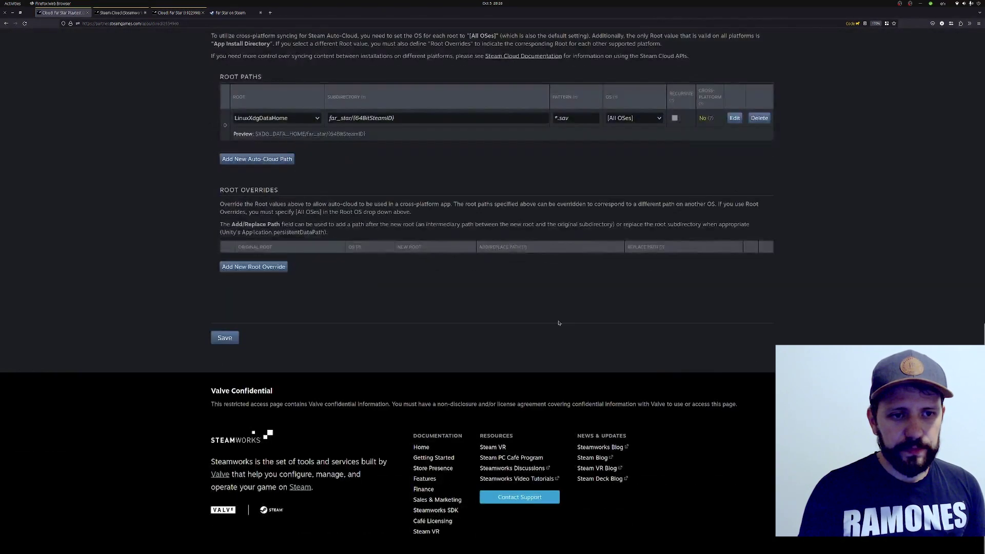
scroll(257, 240, "up", 2)
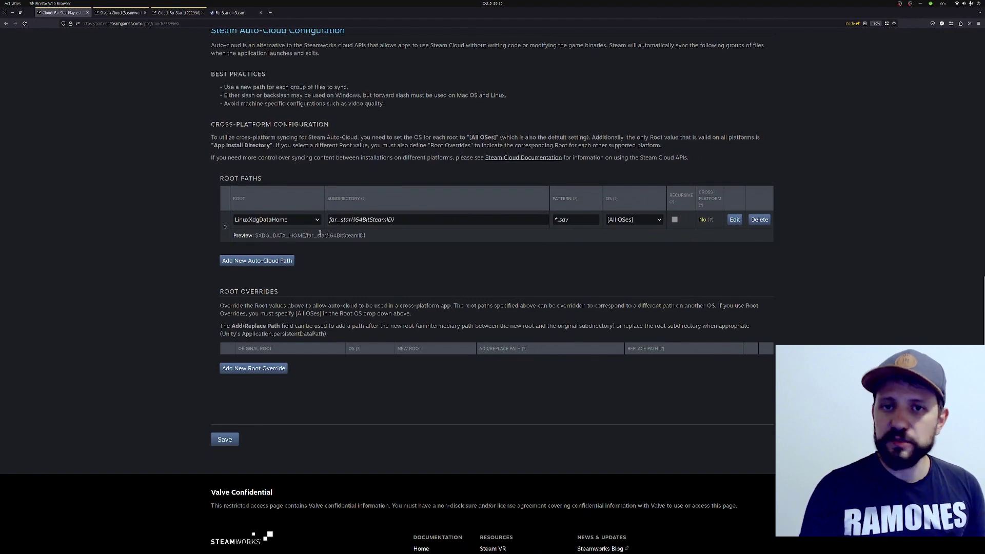
scroll(319, 233, "up", 2)
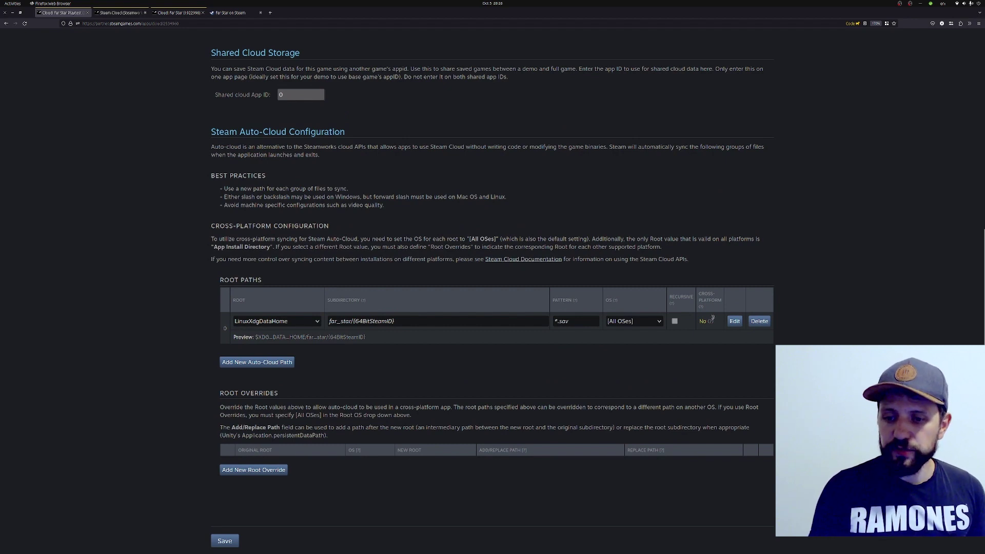
mouse_move(712, 319)
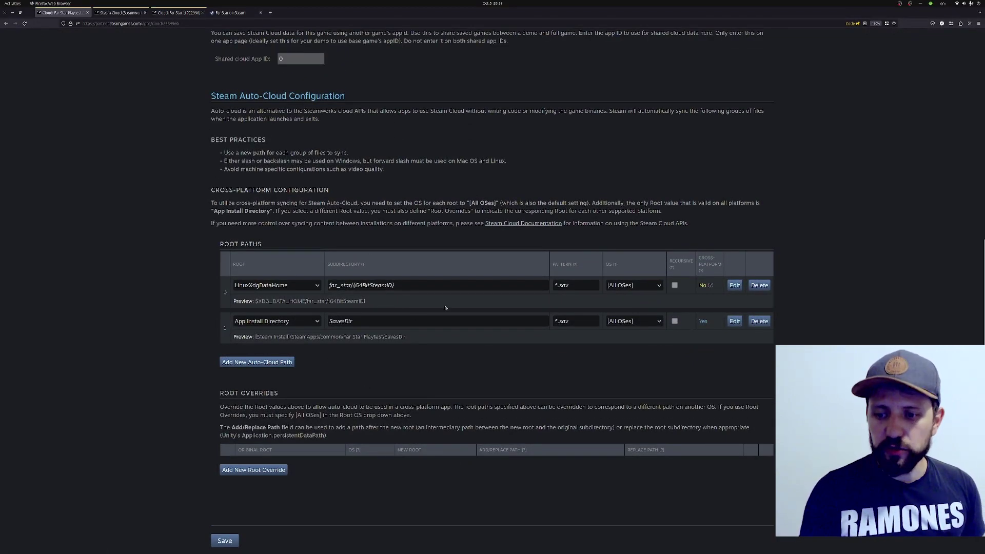
Step: Delete the leftover SavesDir root path and add a new root override
left_click(761, 321)
left_click(547, 301)
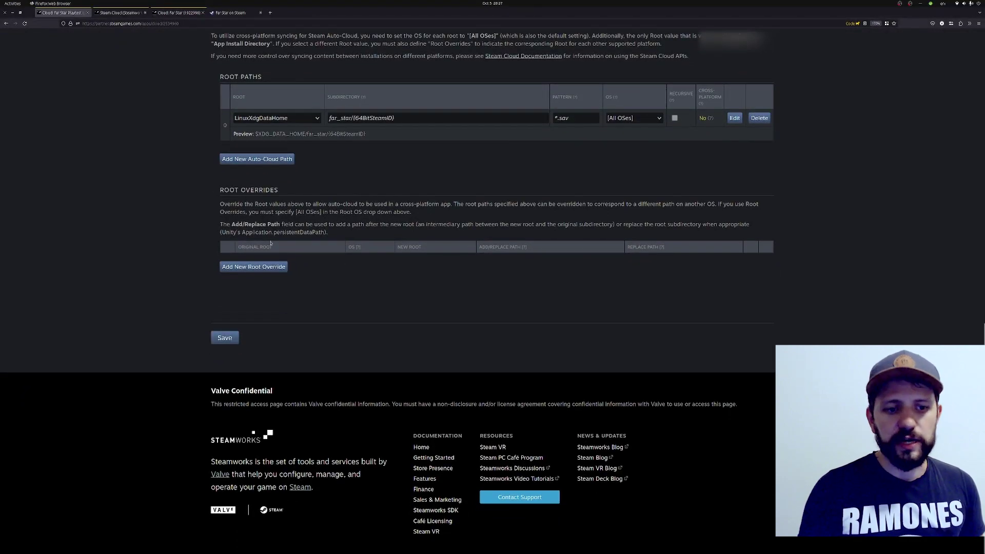
left_click(257, 265)
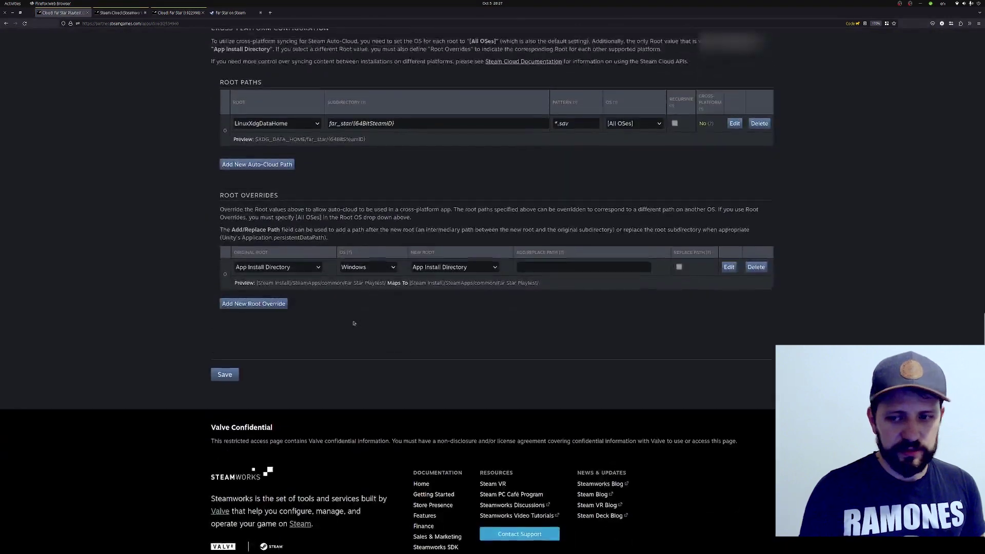
Step: Make the Windows override map LinuxXdgDataHome to WinAppDataRoaming and update it
left_click(731, 281)
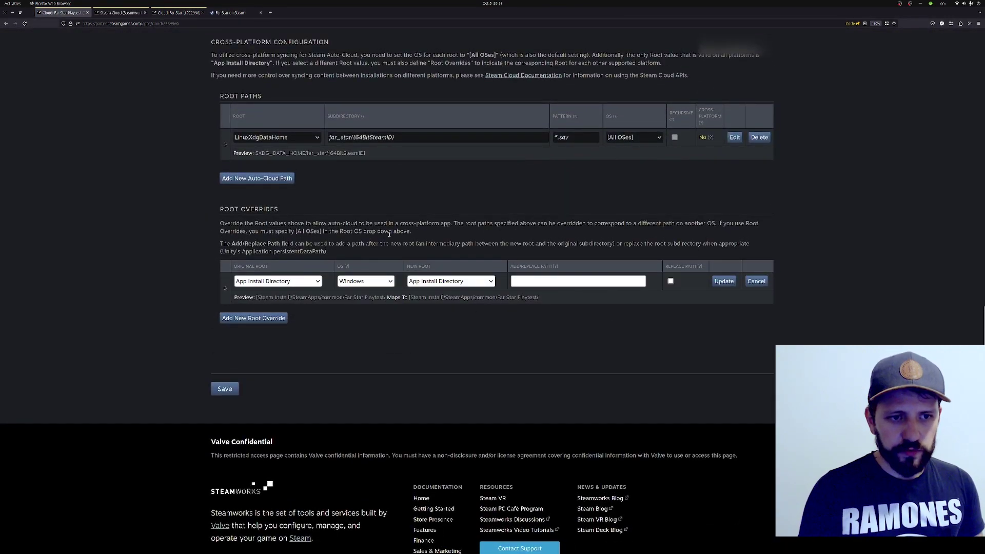
left_click(304, 284)
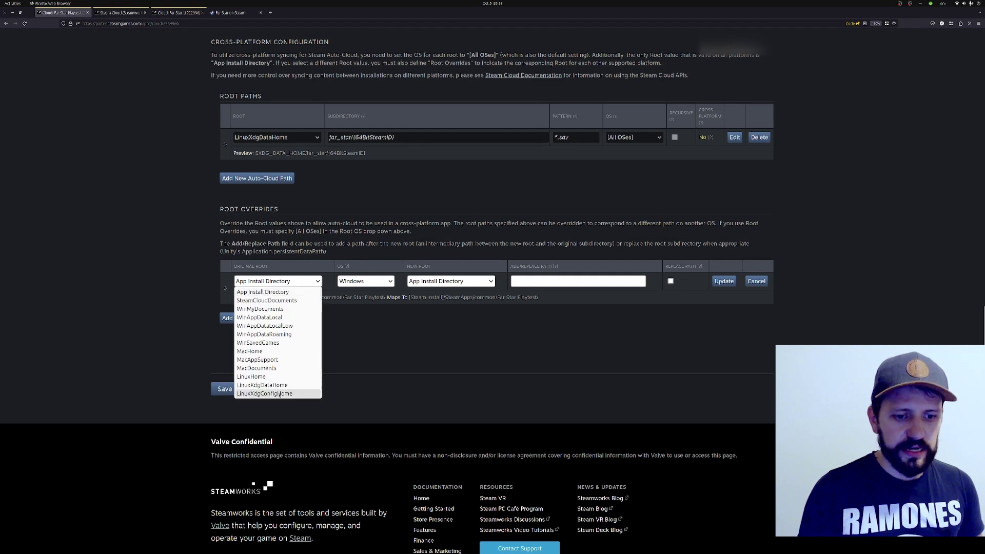
left_click(277, 385)
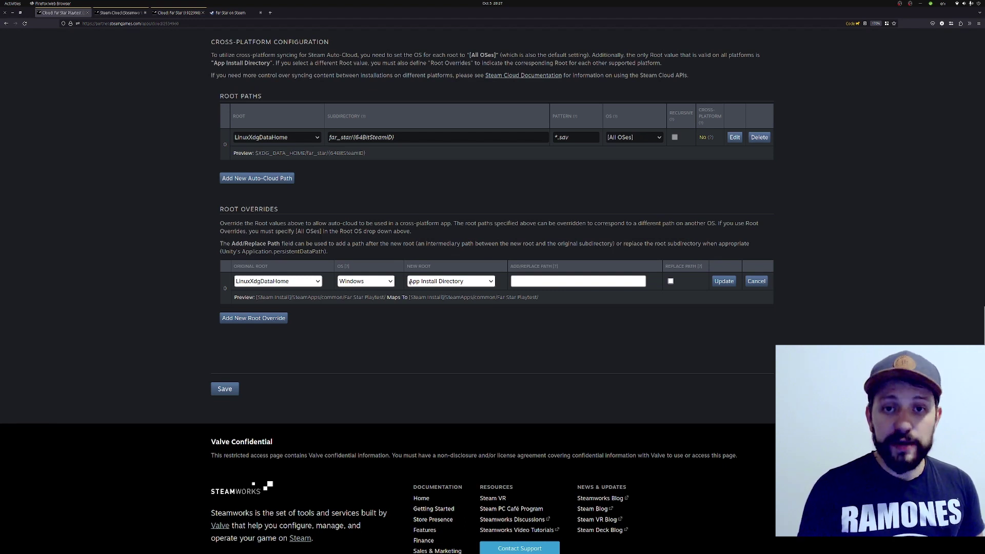
left_click(441, 282)
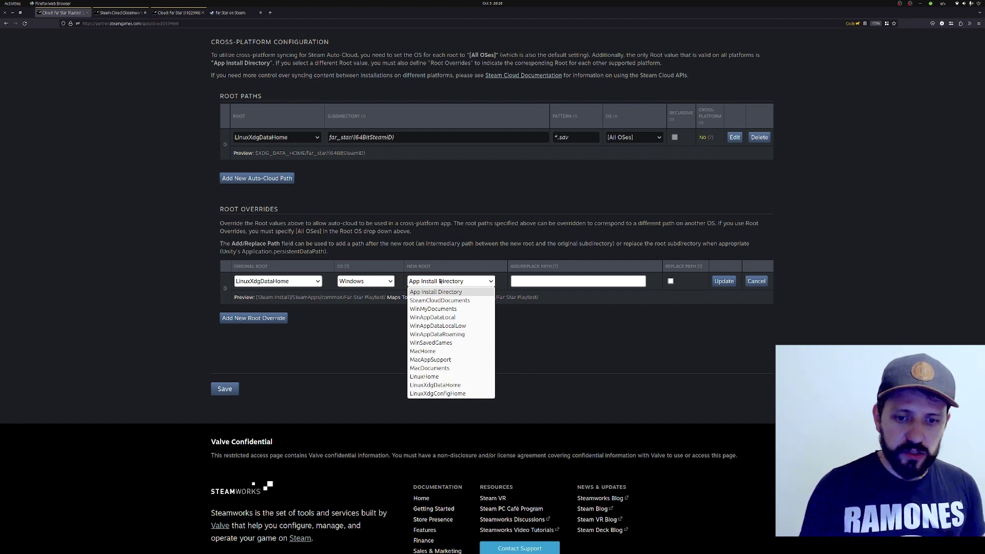
left_click(445, 335)
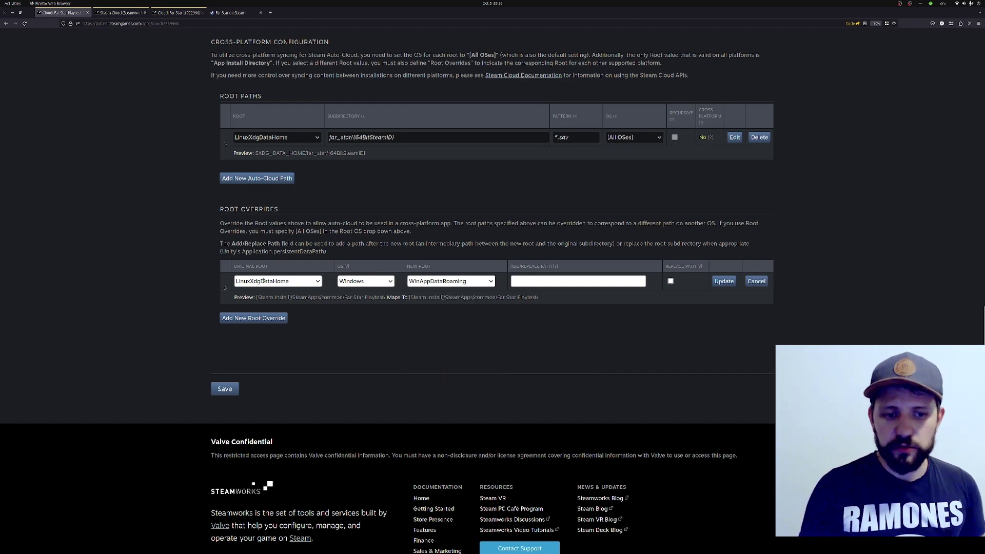
left_click(723, 282)
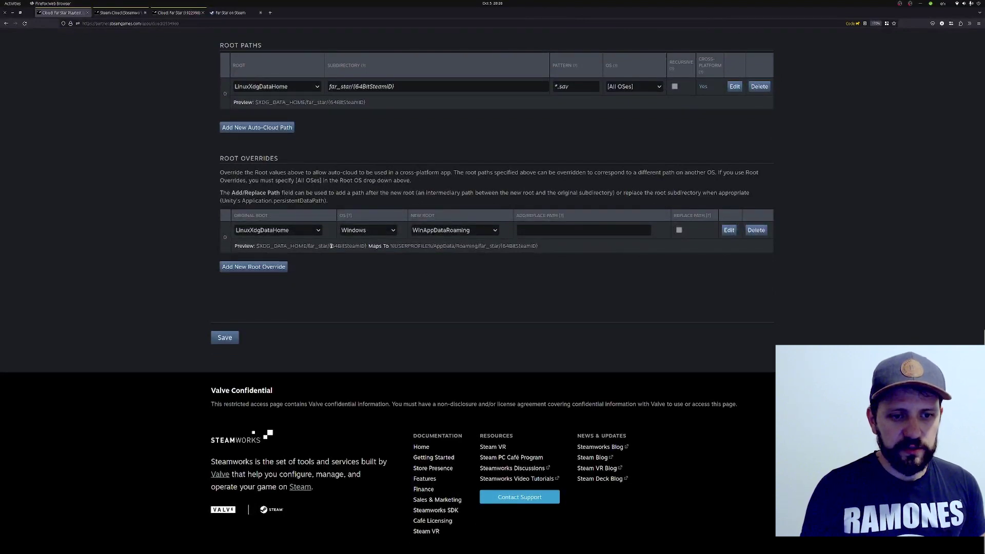
Step: Inspect the Windows override's preview path and its Maps To path
left_click_drag(253, 245, 542, 246)
left_click(423, 247)
left_click(392, 330)
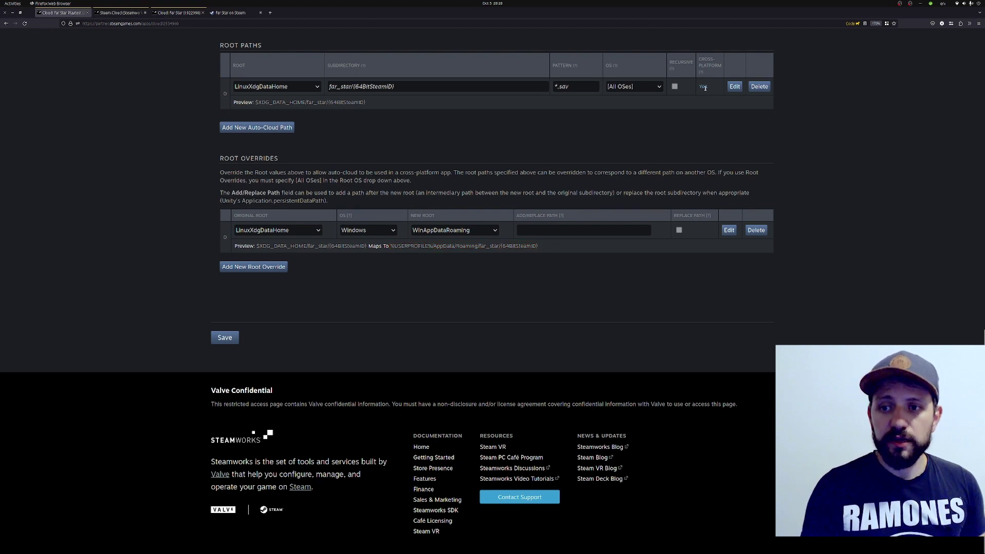
Step: Add a macOS root override mapping LinuxXdgDataHome to MacAppSupport and save it
left_click(254, 266)
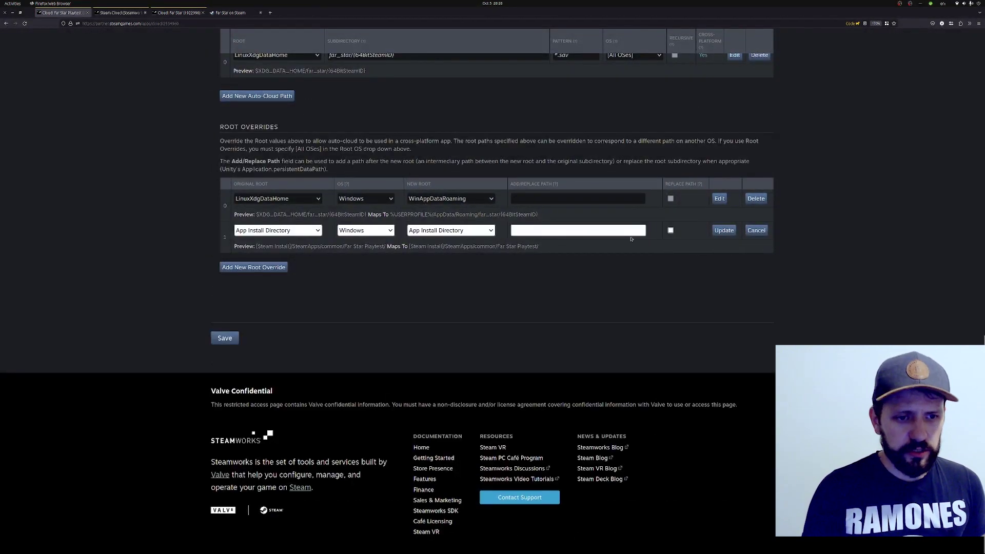
left_click(277, 232)
left_click(267, 334)
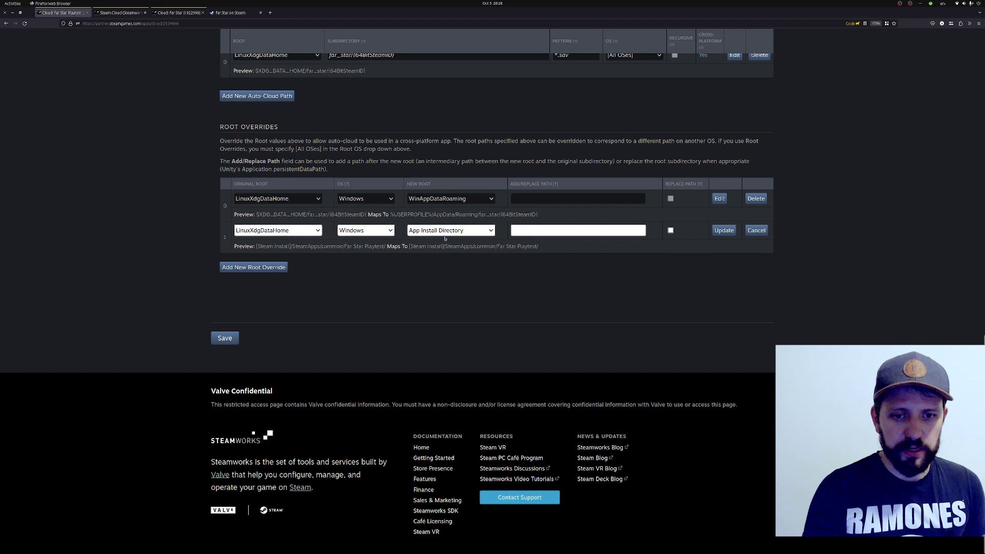
left_click(429, 232)
left_click(366, 230)
left_click(359, 258)
left_click(429, 232)
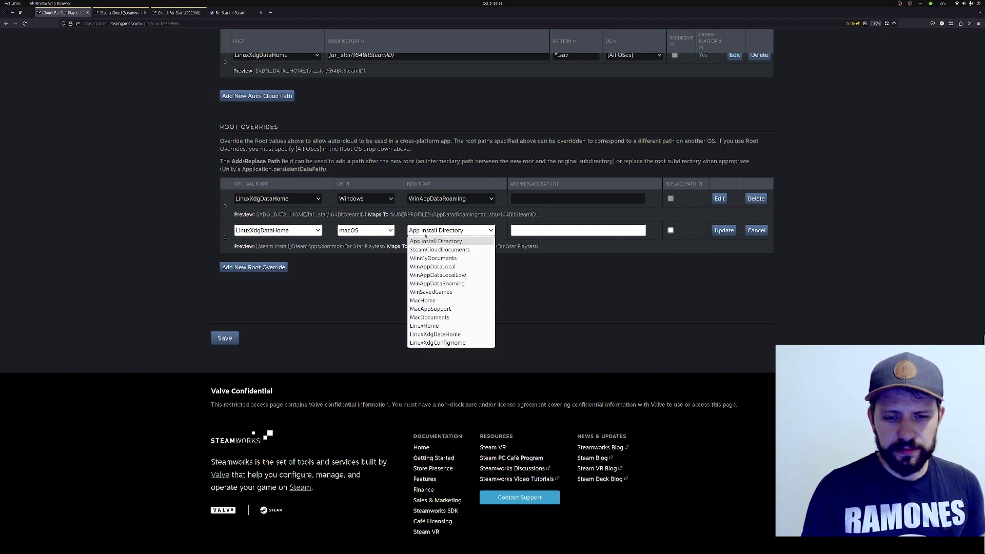
left_click(441, 309)
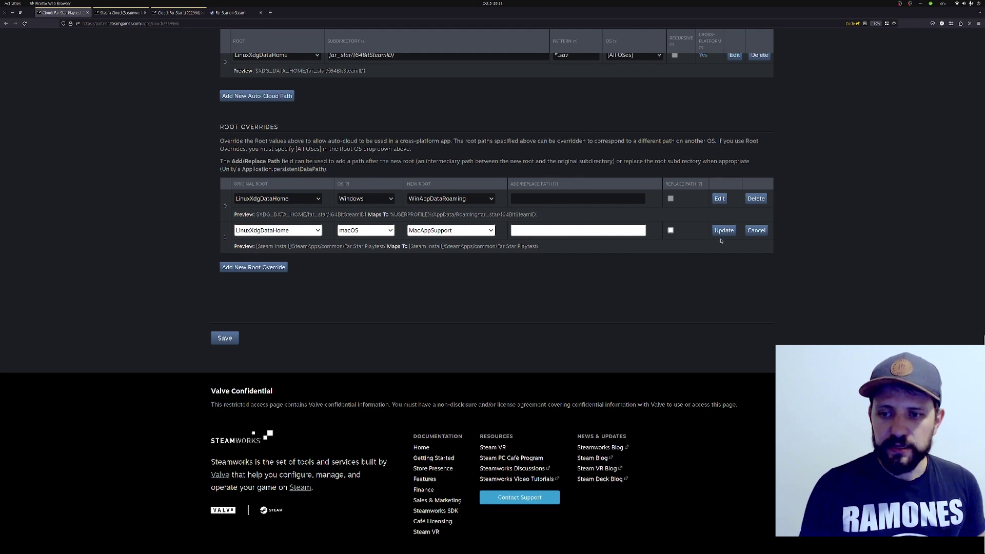
left_click(723, 232)
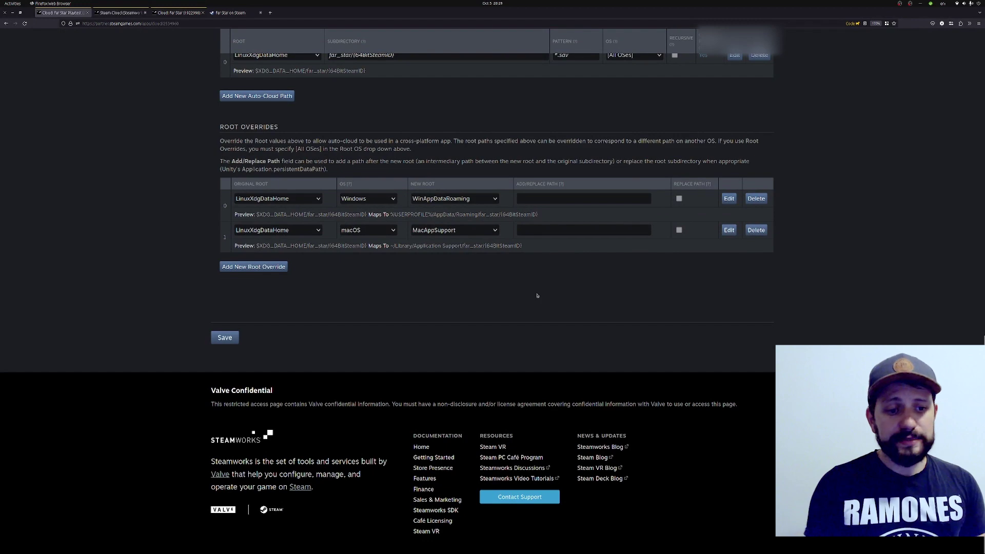
scroll(537, 295, "up", 15)
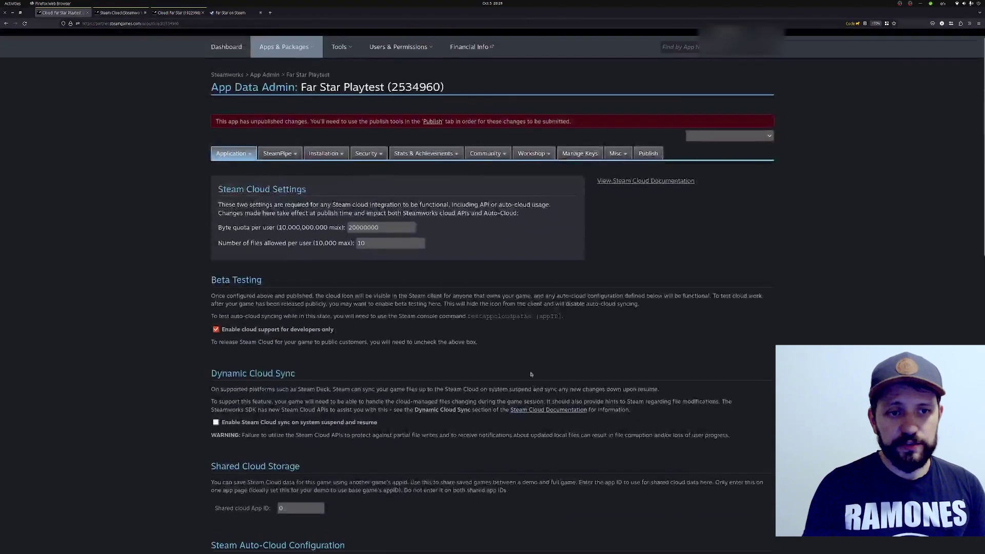
Step: Open the Publish Changes page, then switch to the Files window showing Steam's logs folder
left_click(647, 177)
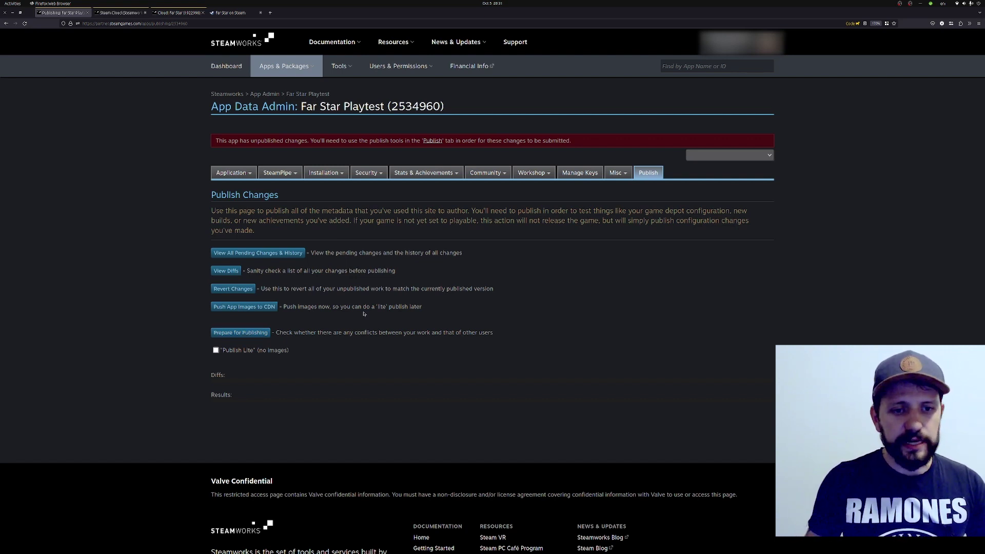
key("alt+Tab")
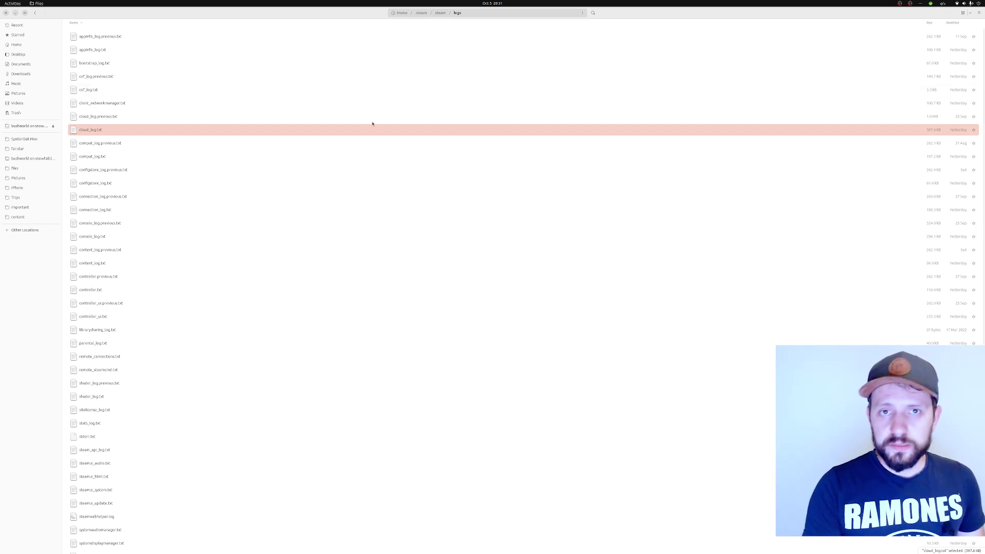
double_click(94, 132)
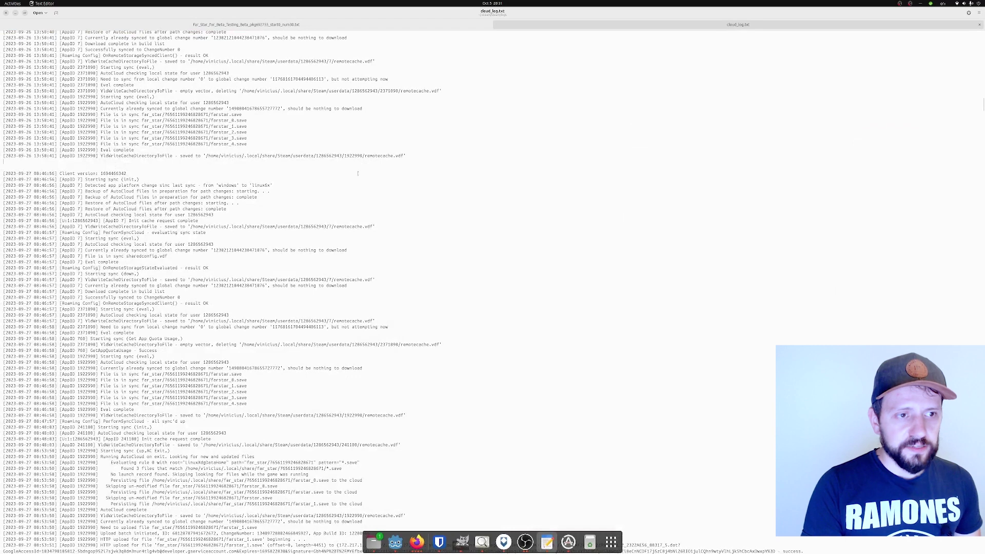
Step: Highlight the 'File is in sync' entries for the far_star saves in cloud_log.txt, then close it
scroll(358, 174, "up", 3)
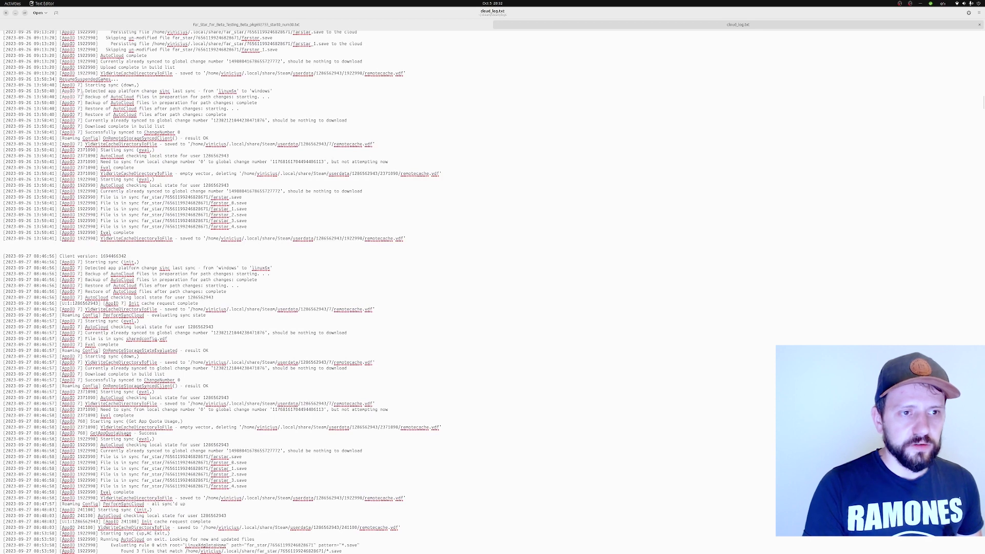
left_click_drag(83, 93, 256, 104)
left_click(81, 120)
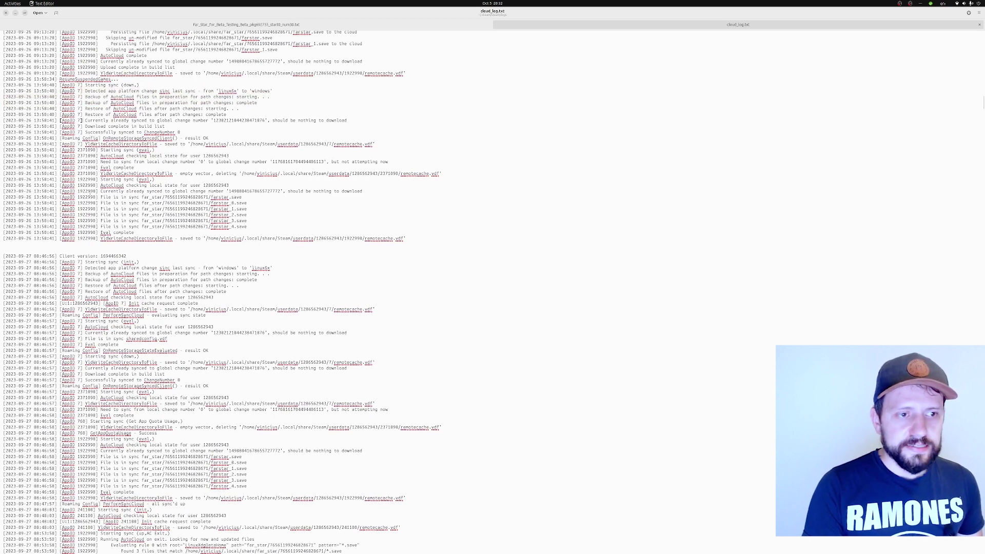
left_click_drag(84, 197, 285, 233)
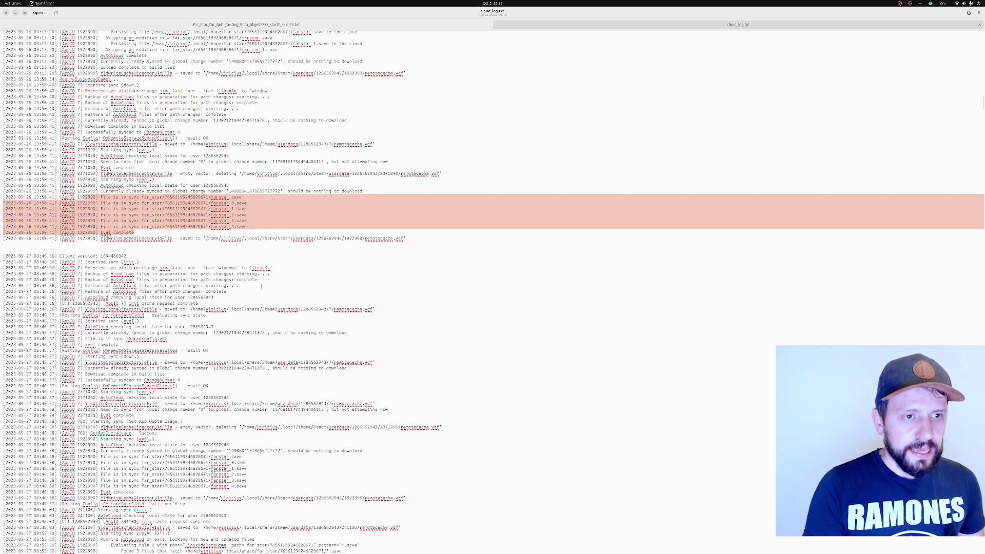
left_click(6, 12)
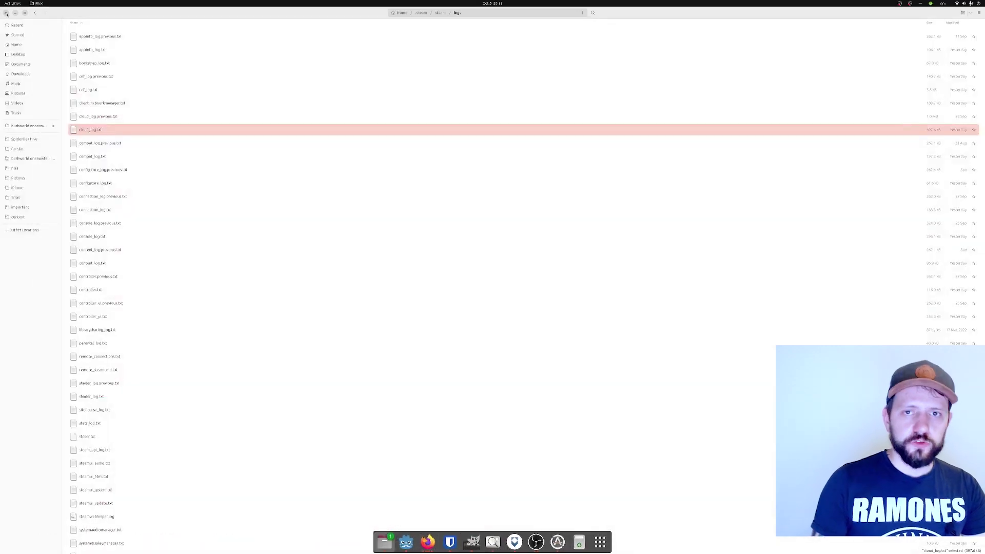
Step: Check the user:// save path on line 69 of start_game.gd, then view the far_star custom user directory in Project Settings
key("alt+Tab")
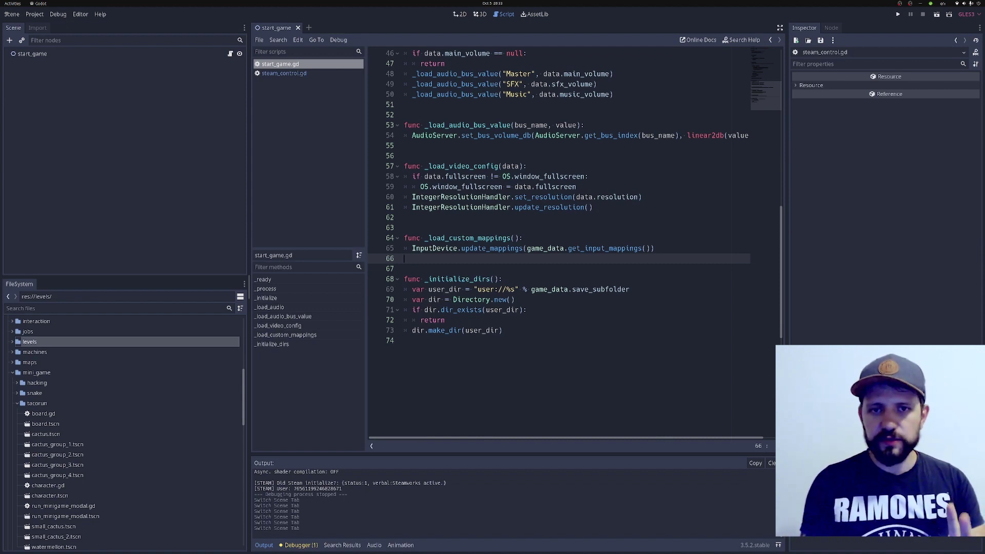
left_click(35, 14)
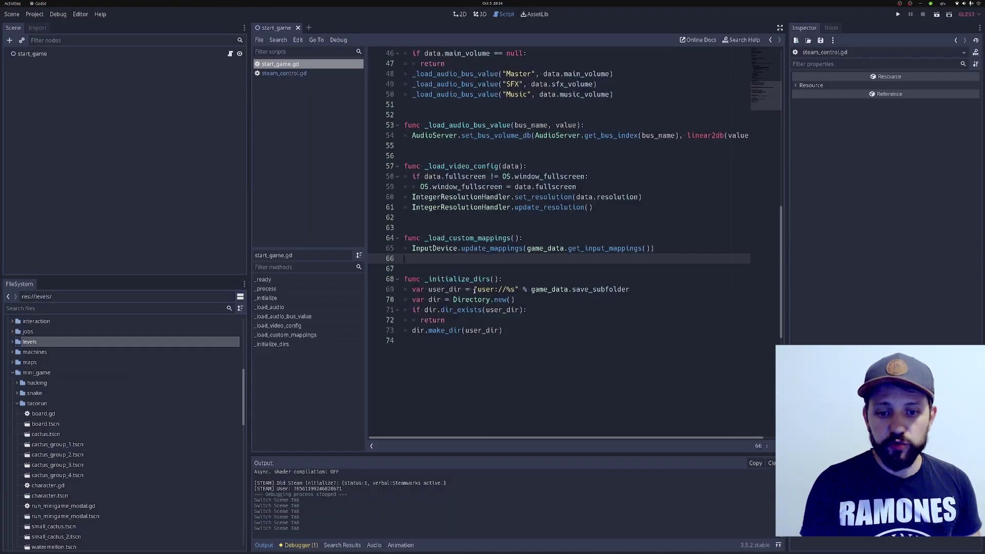
left_click(474, 290)
left_click(446, 320)
left_click(482, 289)
double_click(486, 289)
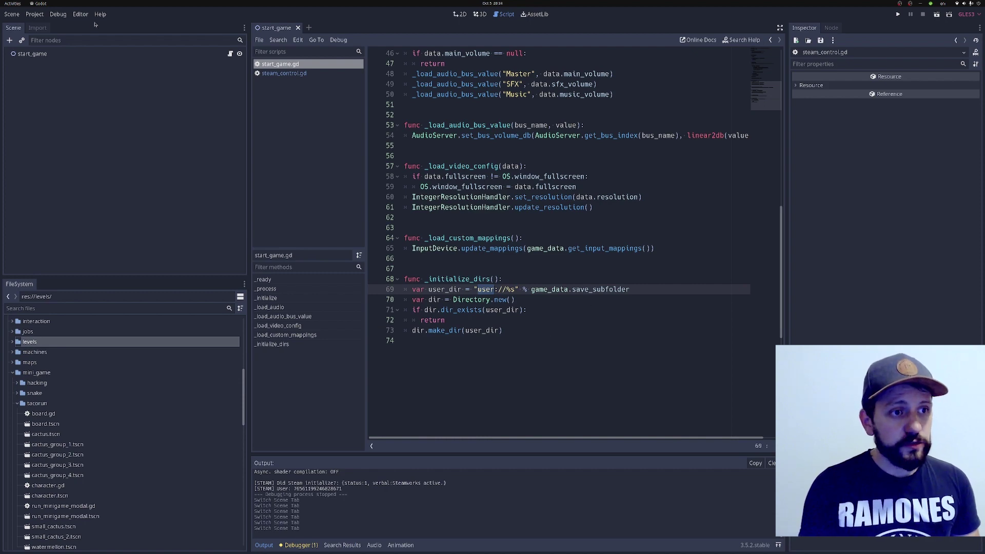
left_click(32, 13)
left_click(46, 27)
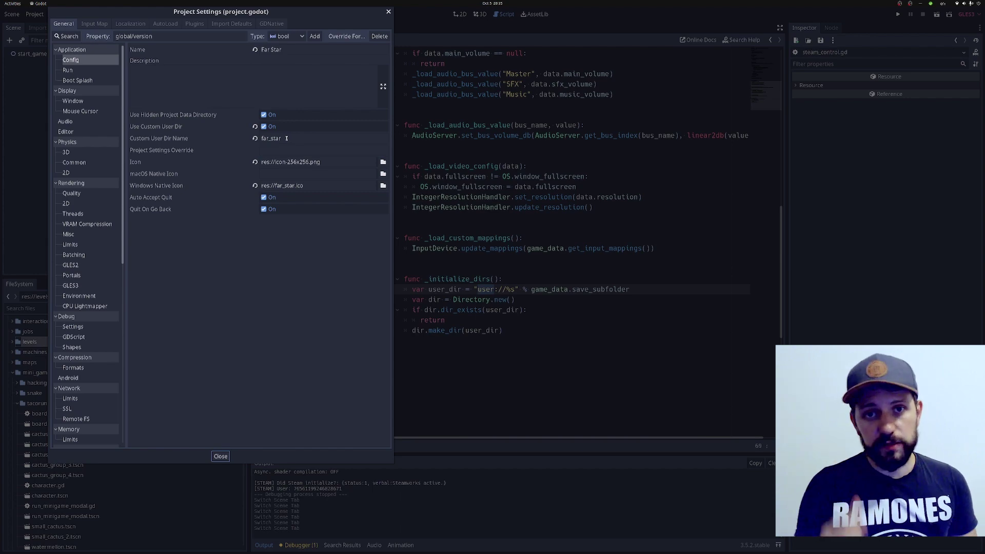
Step: Close Project Settings to return to the start_game.gd script
left_click(222, 456)
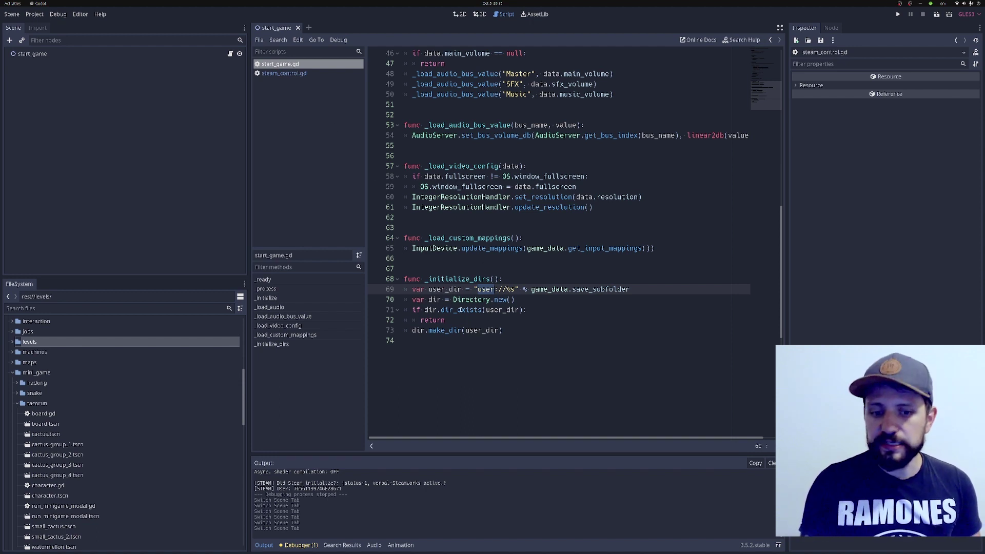
Step: Follow save_subfolder into game_data.gd, then highlight where steam_control.gd sets it from Steam.getSteamID()
key("Down")
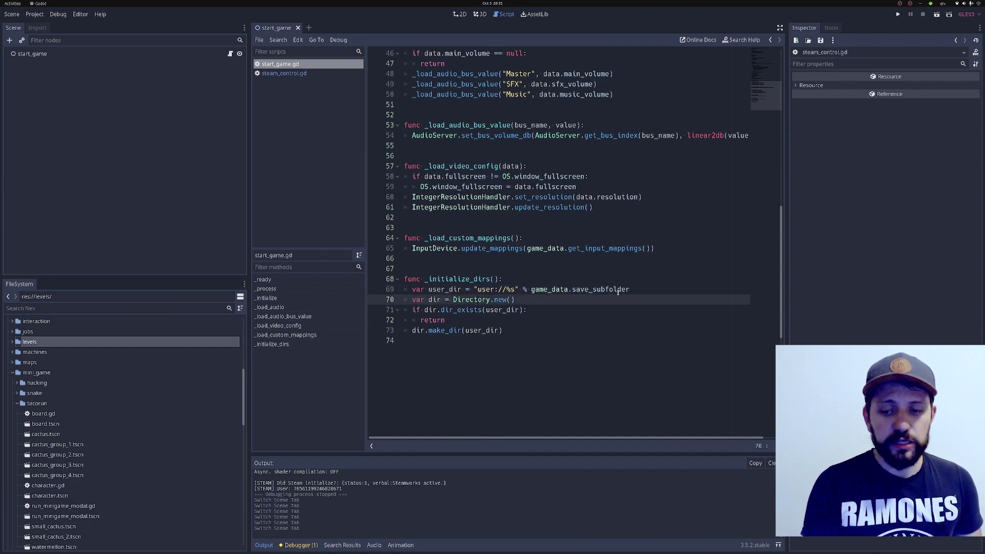
left_click(601, 290, "ctrl")
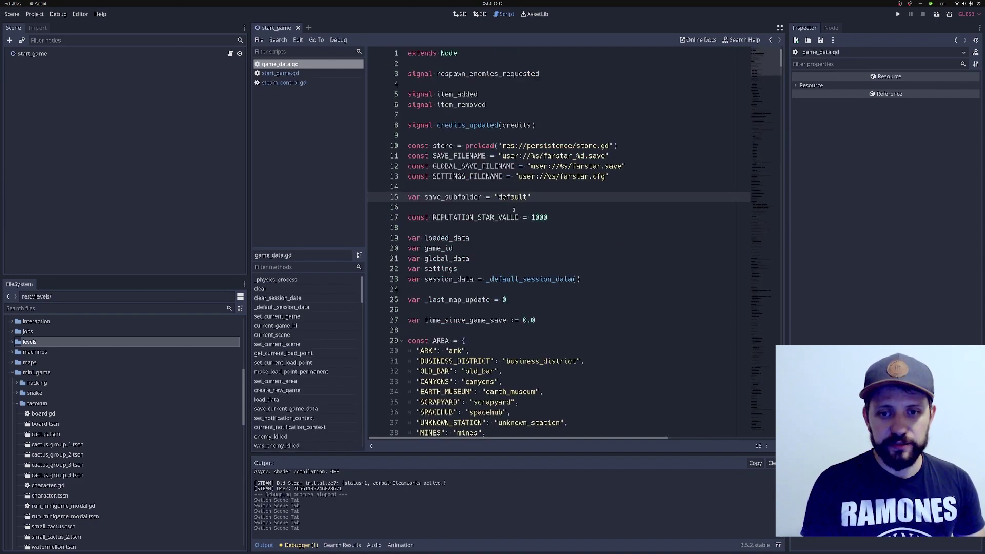
left_click(275, 83)
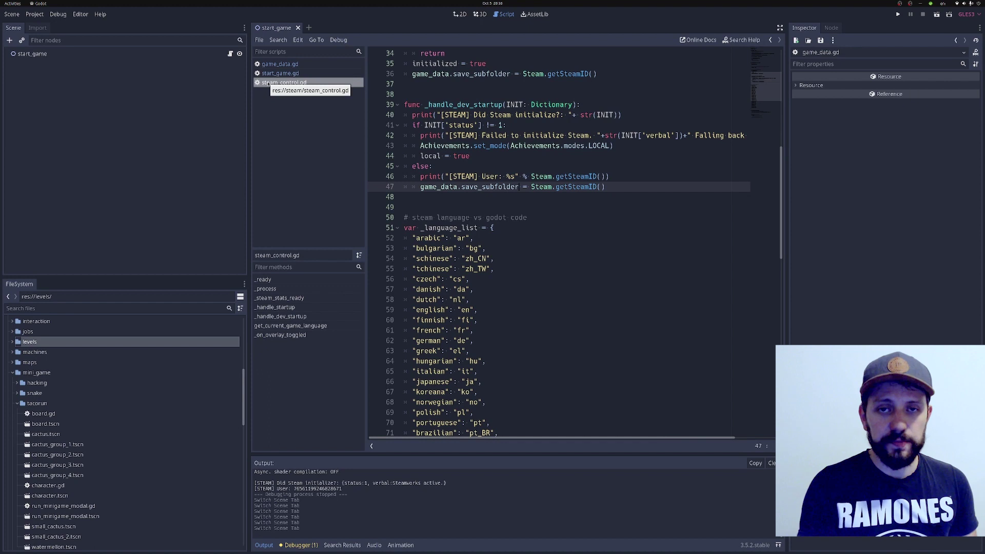
double_click(583, 188)
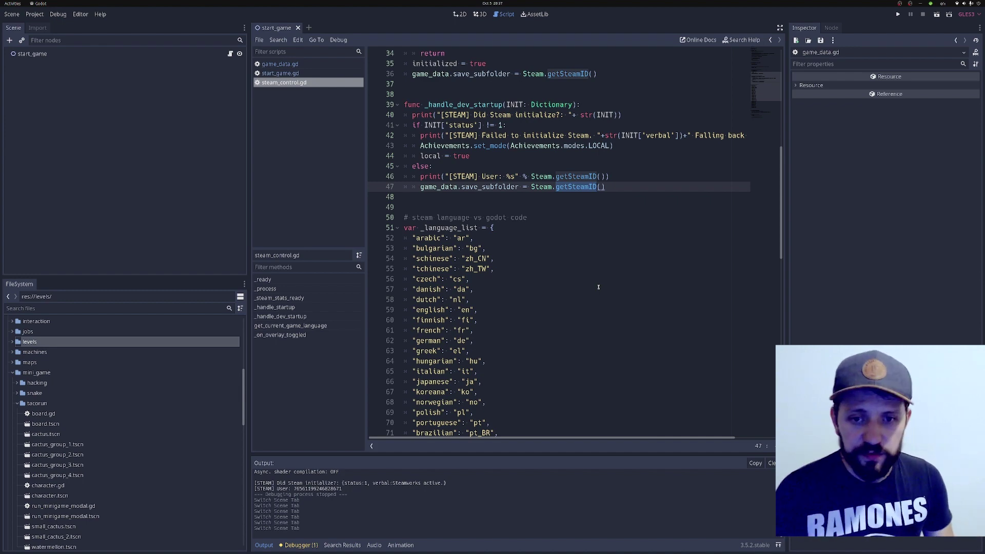
Step: Recheck the Steamworks Cloud settings in Firefox, then return to the Far Star store page (release 23 Oct, 2023)
key("alt+Tab")
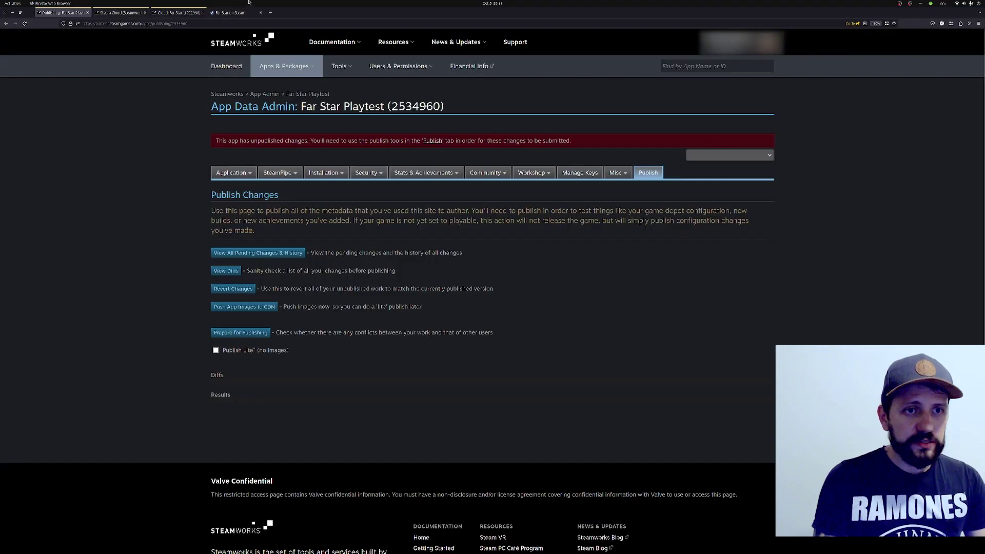
left_click(231, 12)
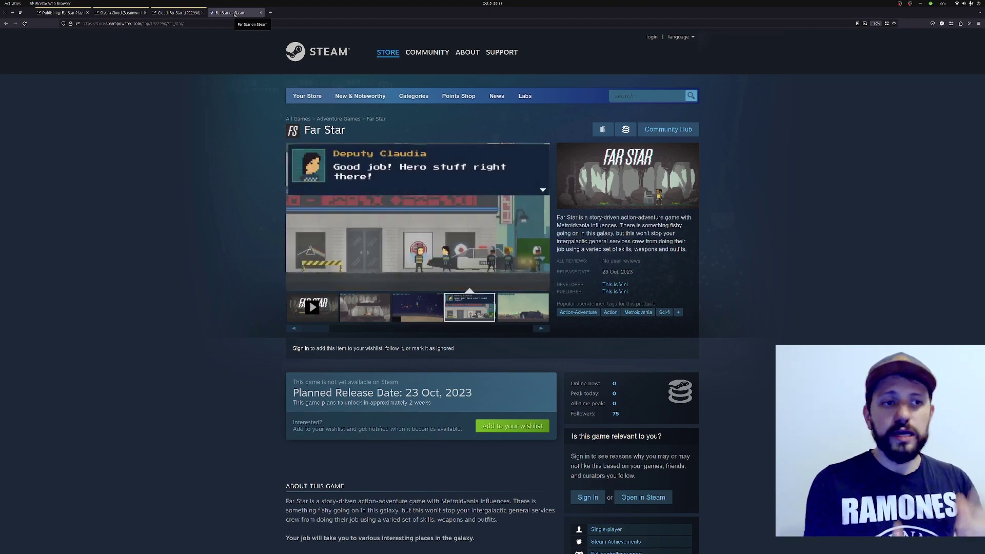
key("ctrl+Tab")
scroll(497, 313, "down", 2)
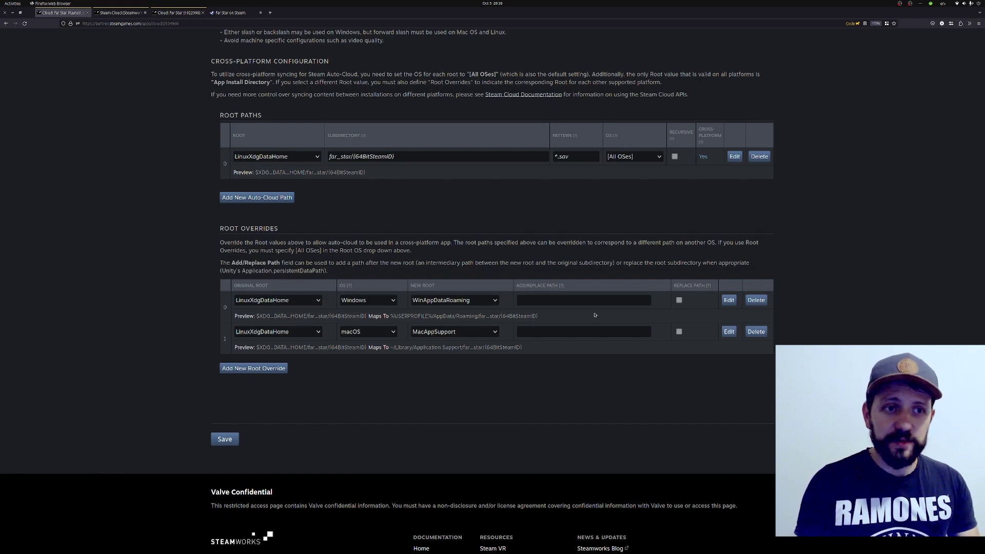
left_click(229, 13)
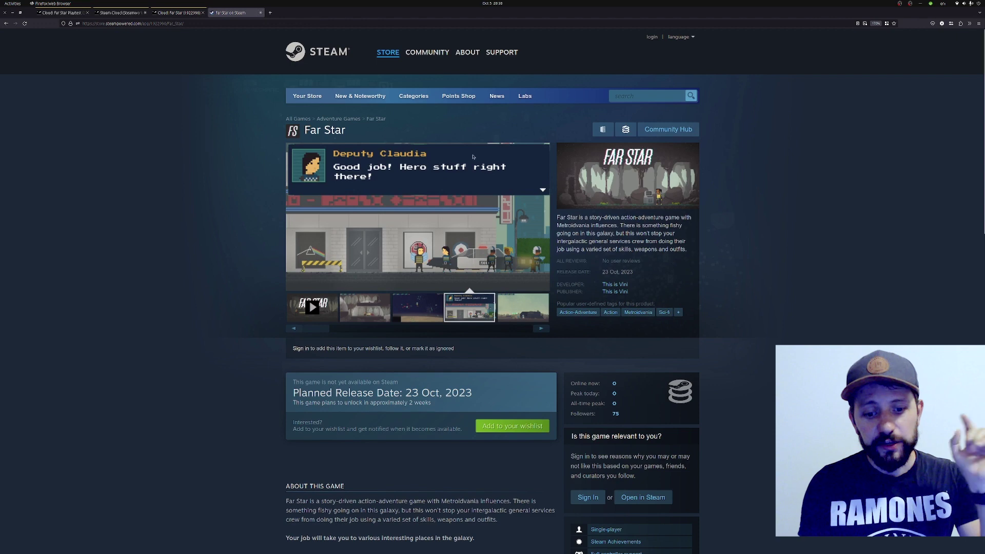